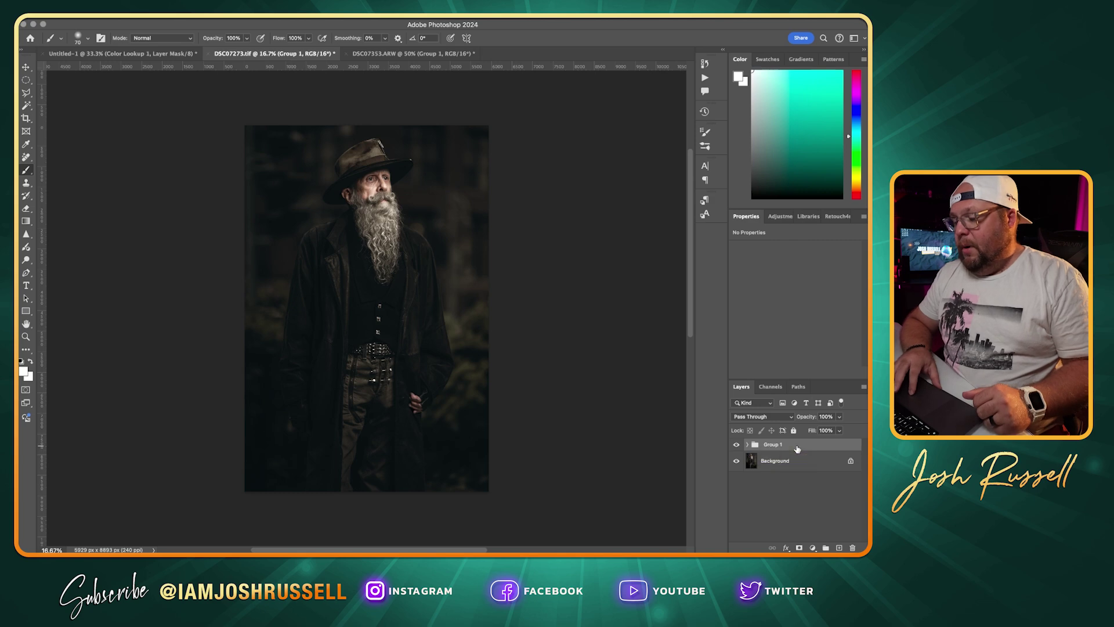
- Delete the Group 1 layer group and duplicate the Background layer
{"action": "key", "text": "Delete"}
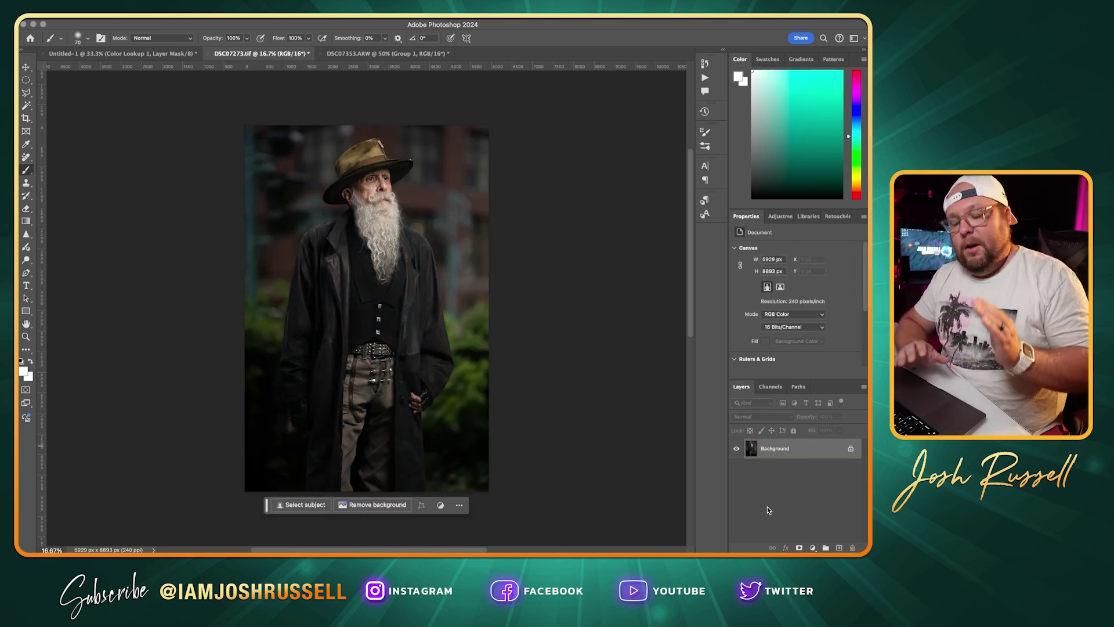
{"action": "key", "text": "super+j"}
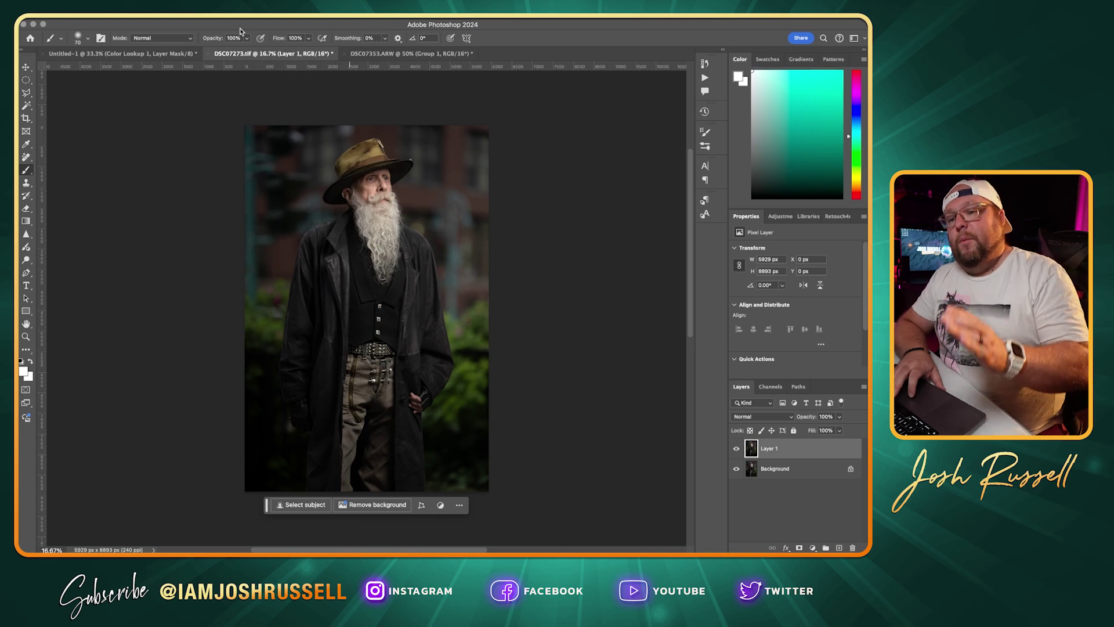
- Apply the Camera Raw Filter to the duplicated layer with Clarity +72 and Dehaze +27
{"action": "left_click", "coordinate": [264, 17]}
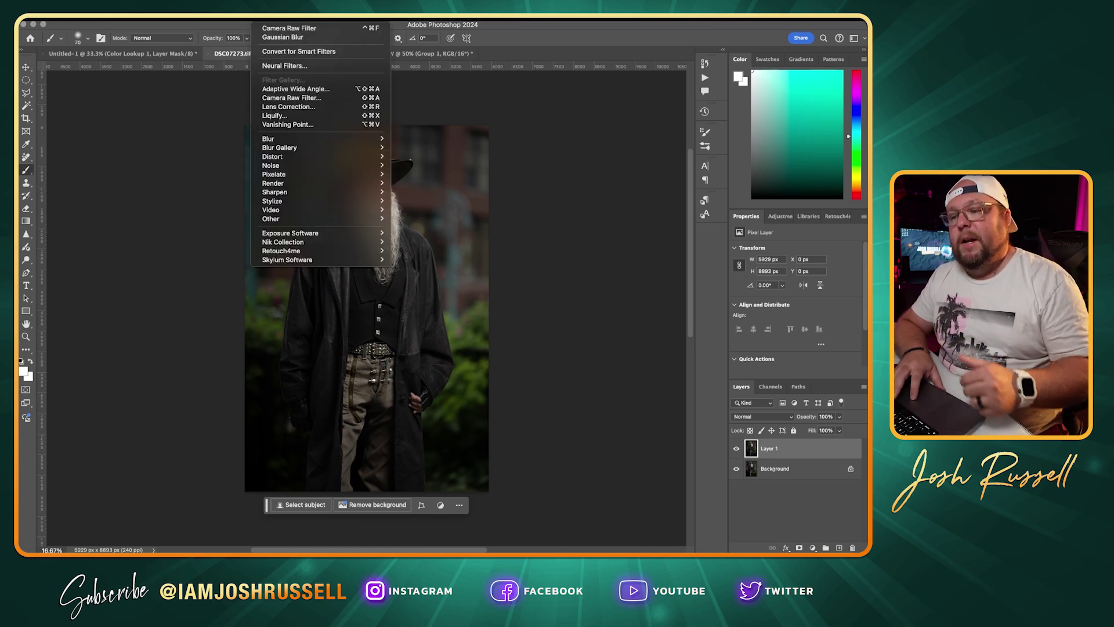
{"action": "left_click", "coordinate": [292, 98]}
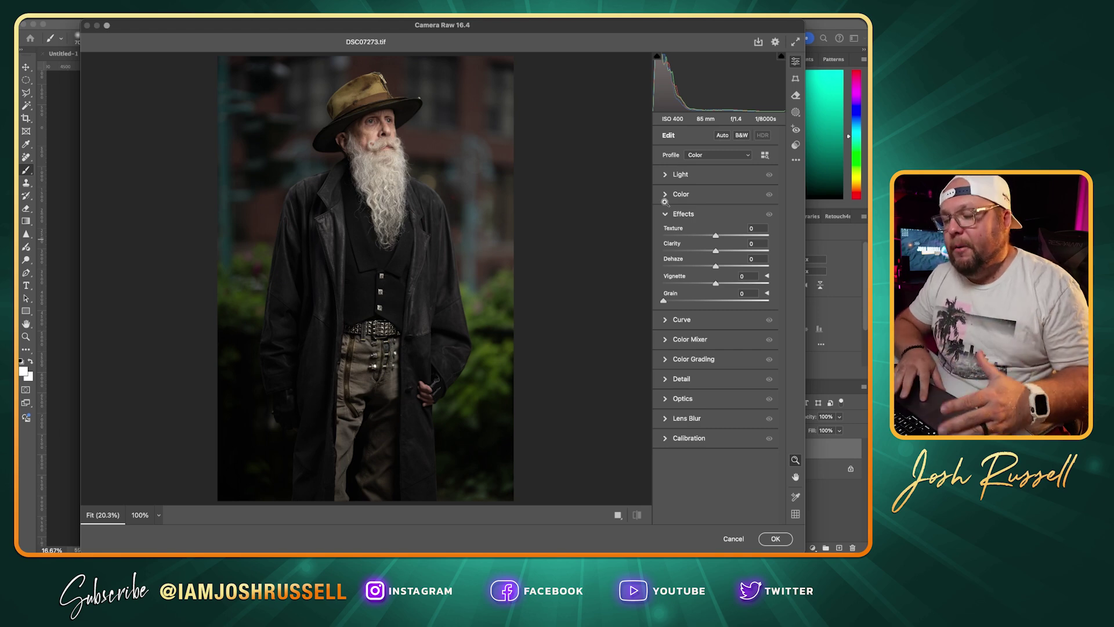
{"action": "left_click_drag", "start_coordinate": [715, 252], "coordinate": [755, 254]}
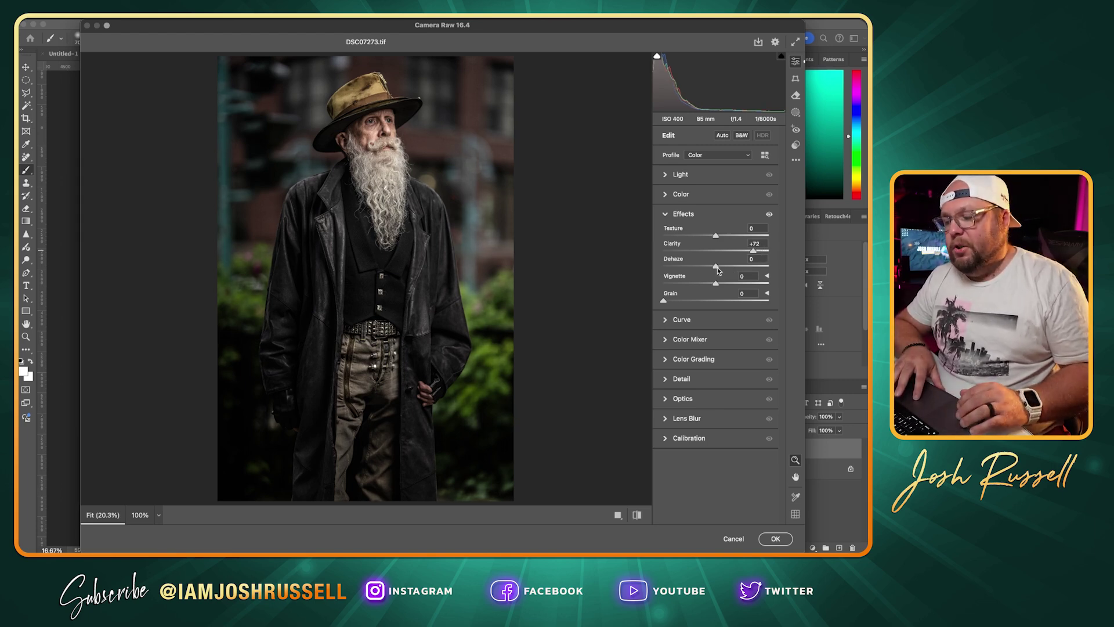
{"action": "left_click_drag", "start_coordinate": [717, 267], "coordinate": [730, 268]}
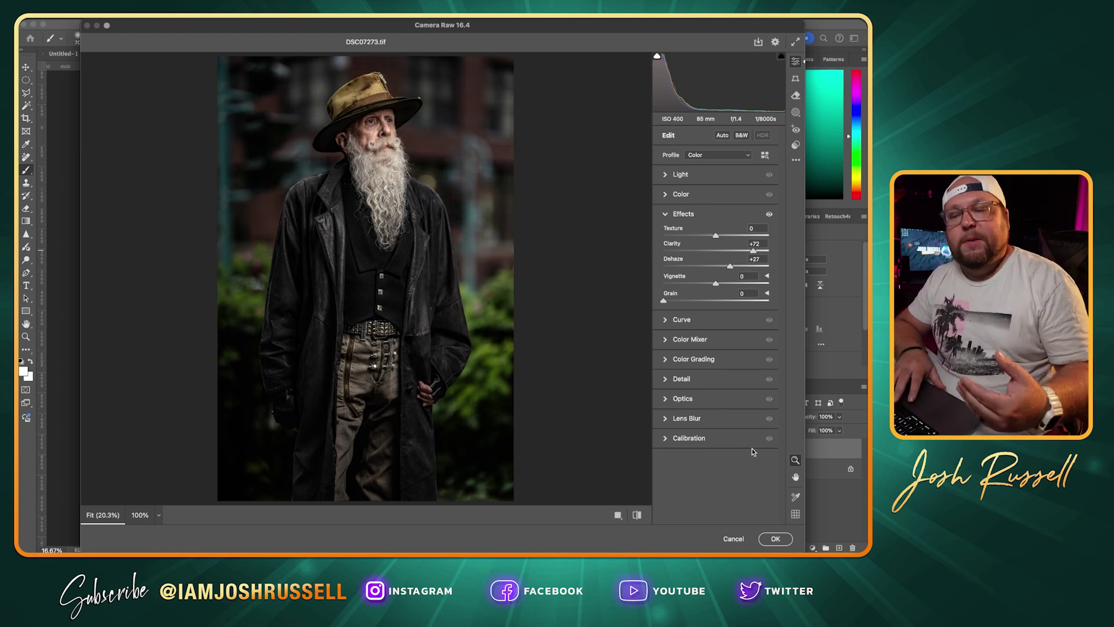
{"action": "left_click", "coordinate": [775, 537]}
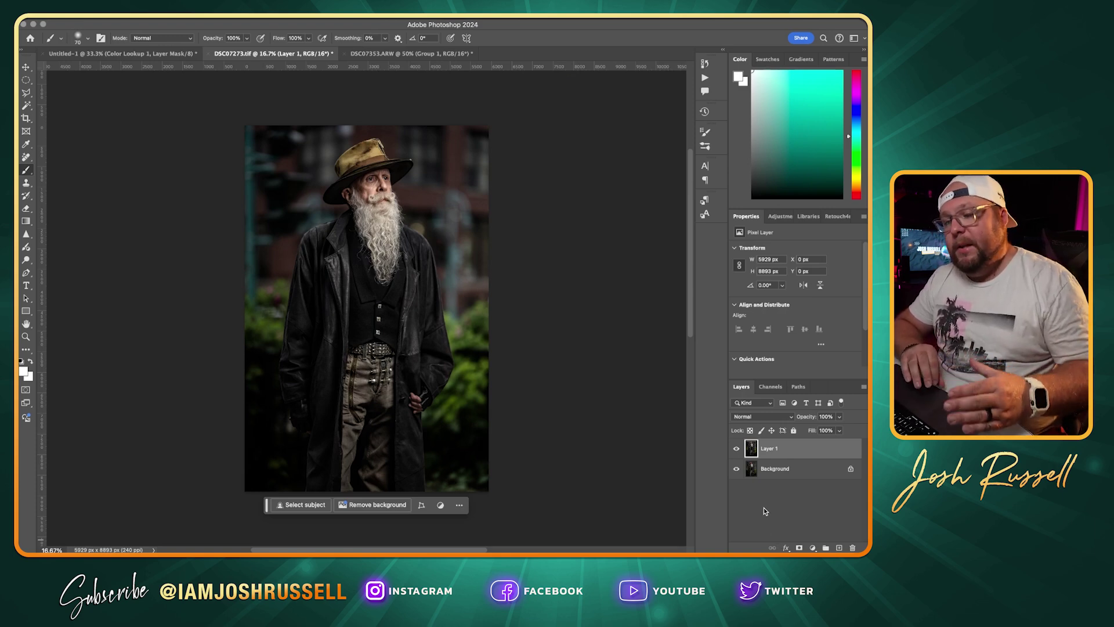
- Add a Color Lookup adjustment layer above Layer 1
{"action": "left_click", "coordinate": [776, 217]}
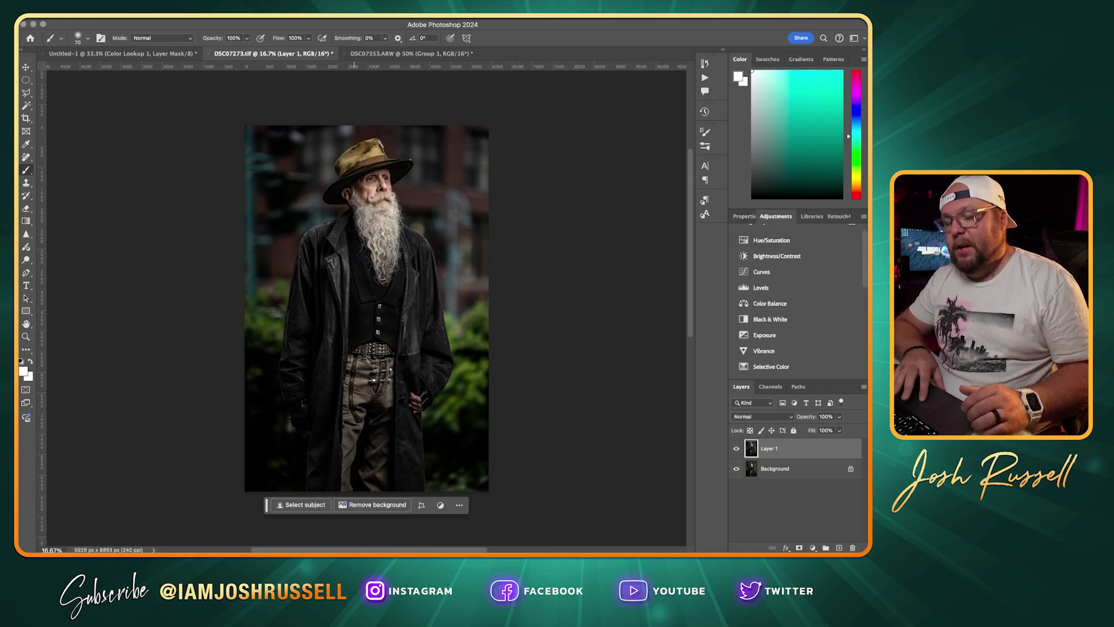
{"action": "left_click", "coordinate": [364, 21]}
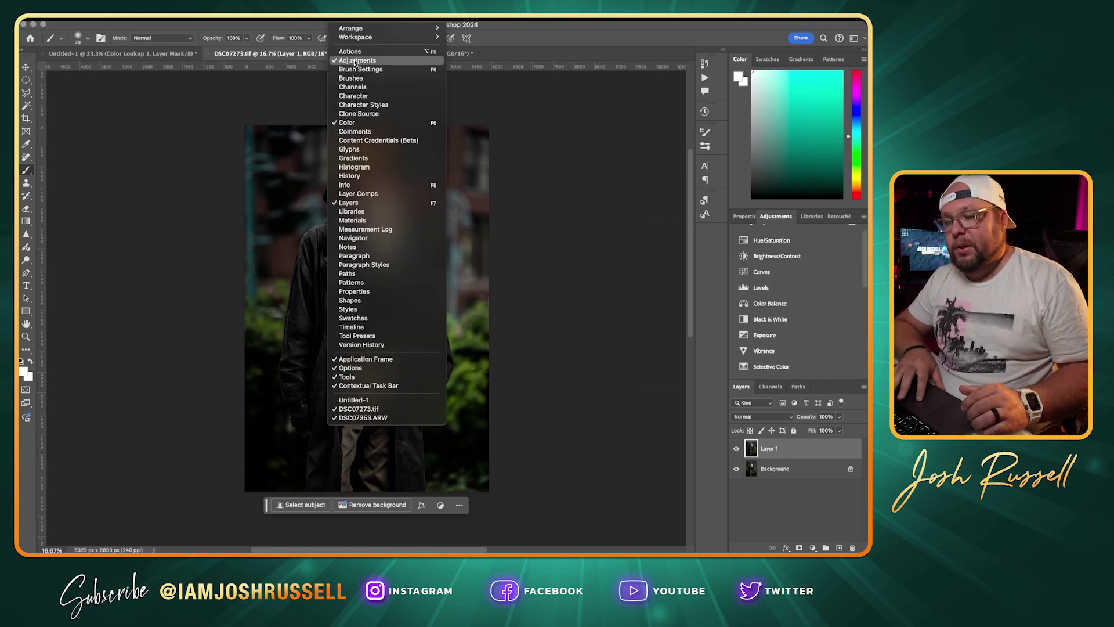
{"action": "left_click", "coordinate": [830, 306]}
{"action": "scroll", "coordinate": [830, 306], "scroll_direction": "down", "scroll_amount": 5}
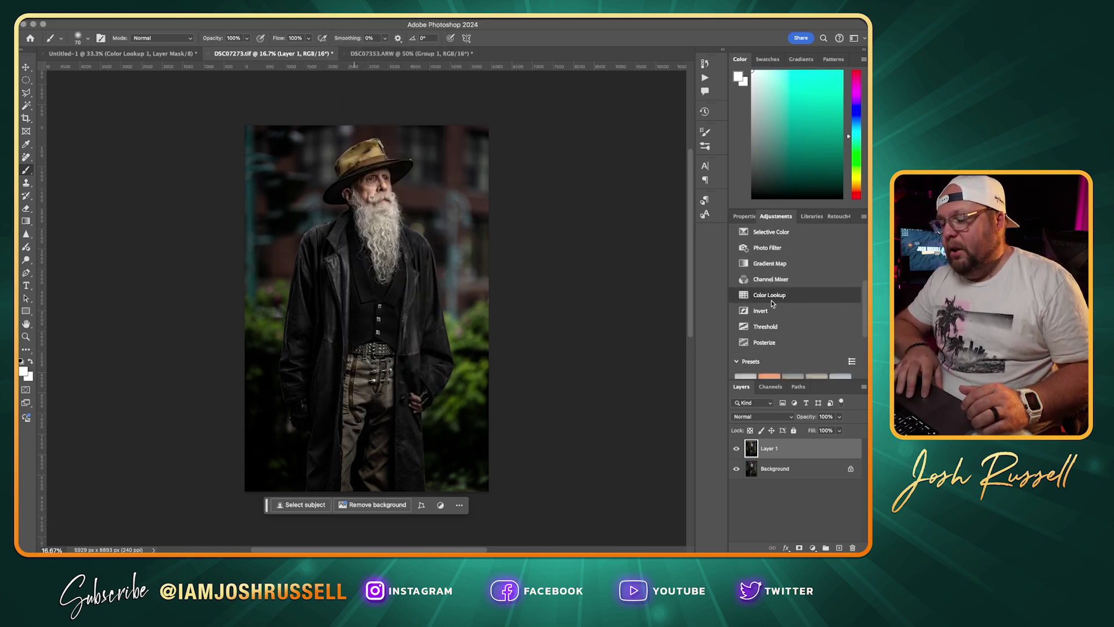
{"action": "left_click", "coordinate": [770, 296]}
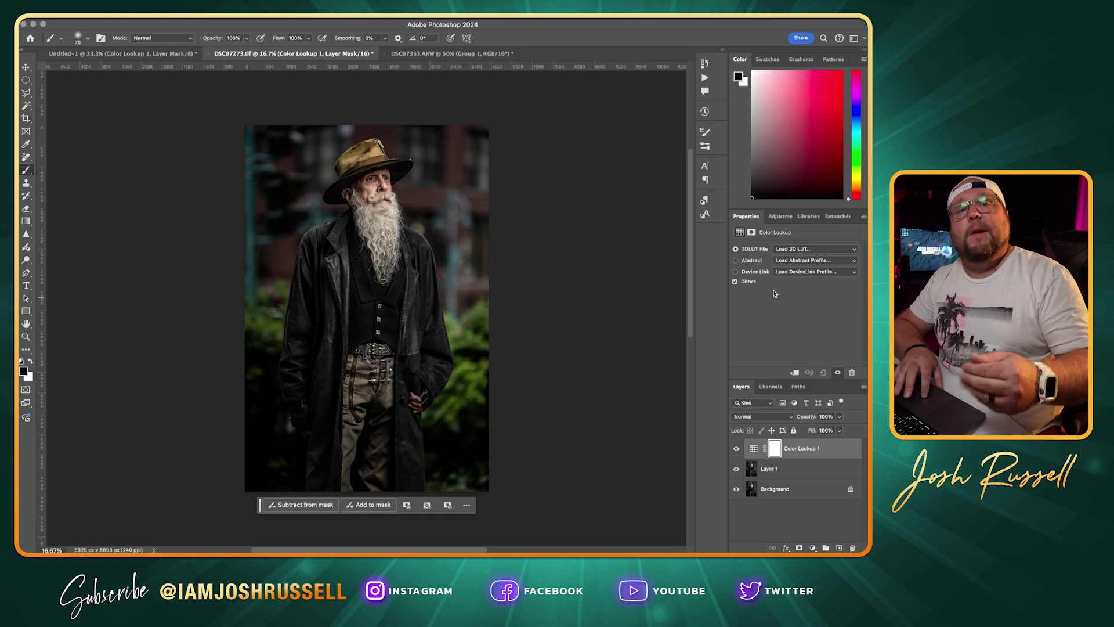
- Load the #1940RAF_dewis.CUBE 3D LUT into the Color Lookup adjustment
{"action": "left_click", "coordinate": [804, 250]}
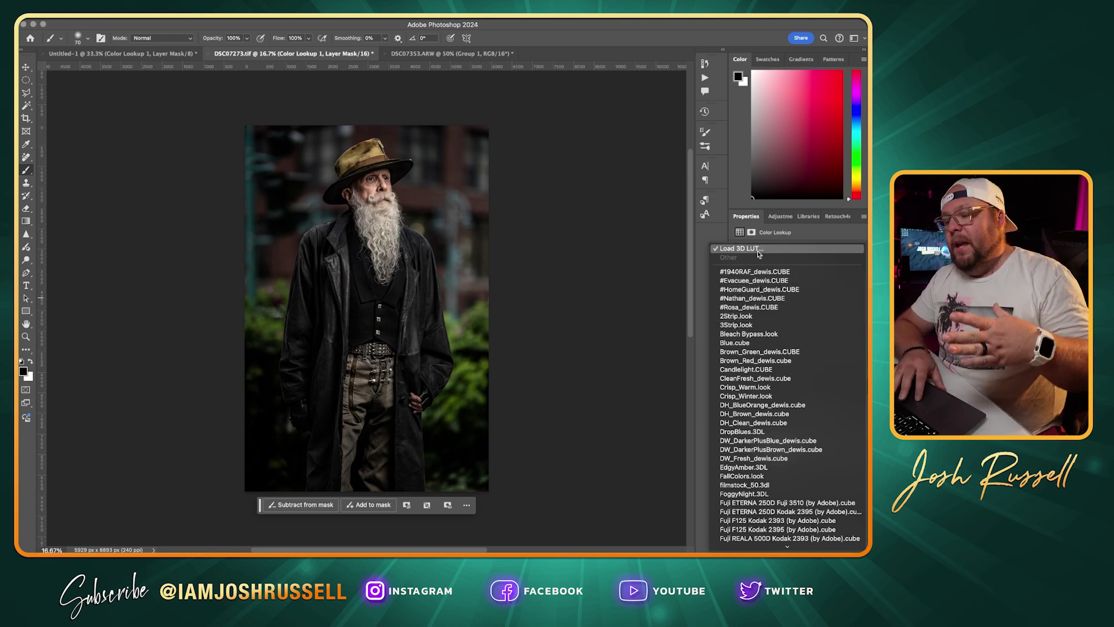
{"action": "left_click", "coordinate": [795, 239]}
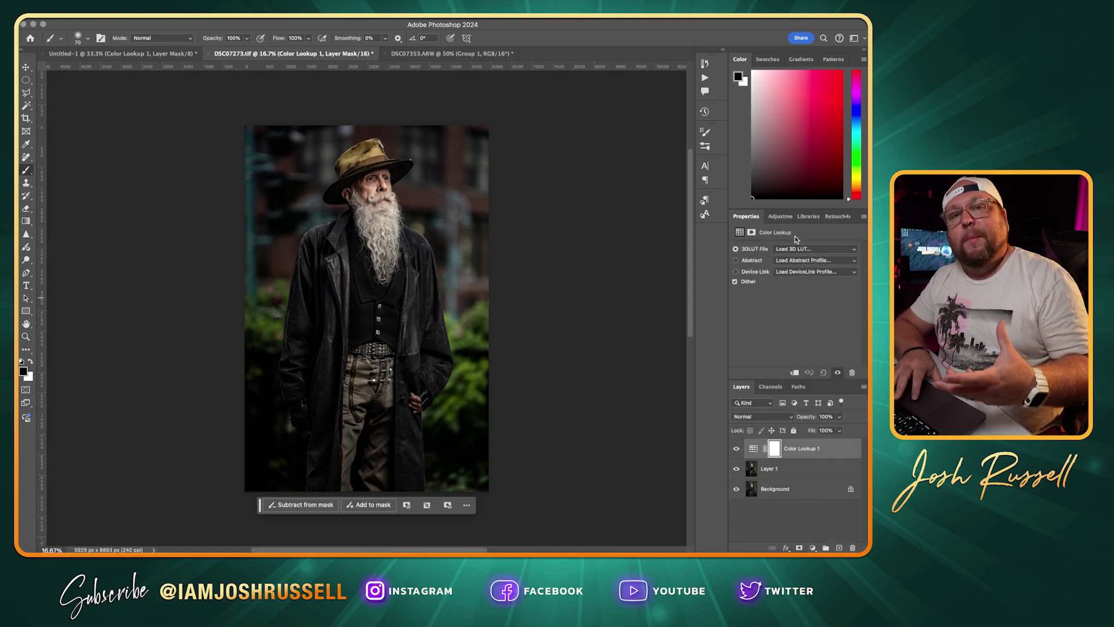
{"action": "left_click", "coordinate": [795, 251]}
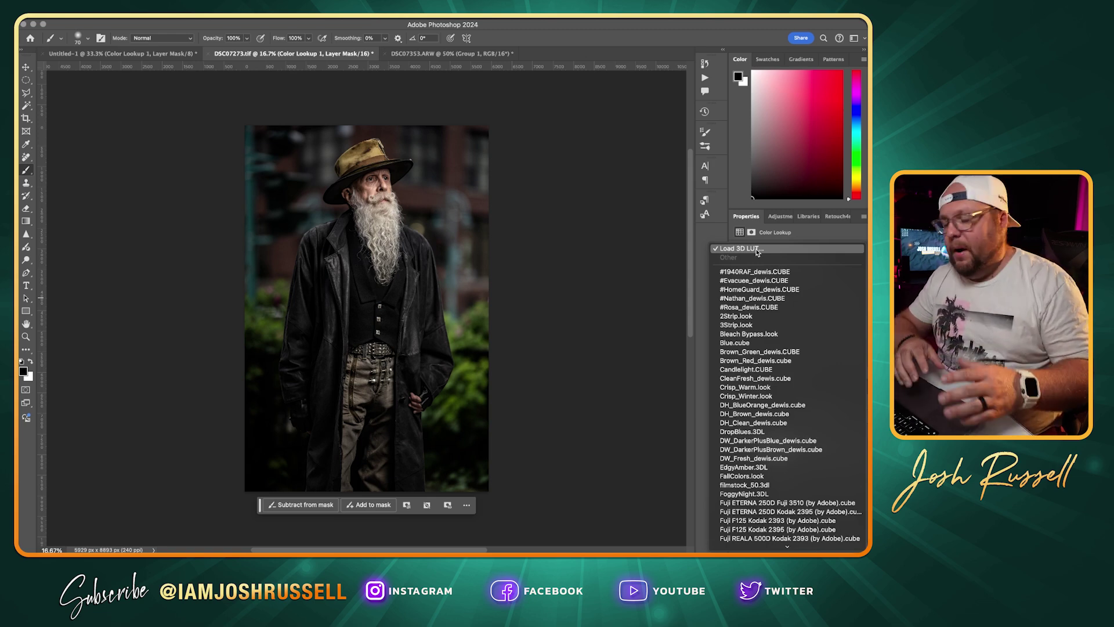
{"action": "left_click", "coordinate": [754, 272]}
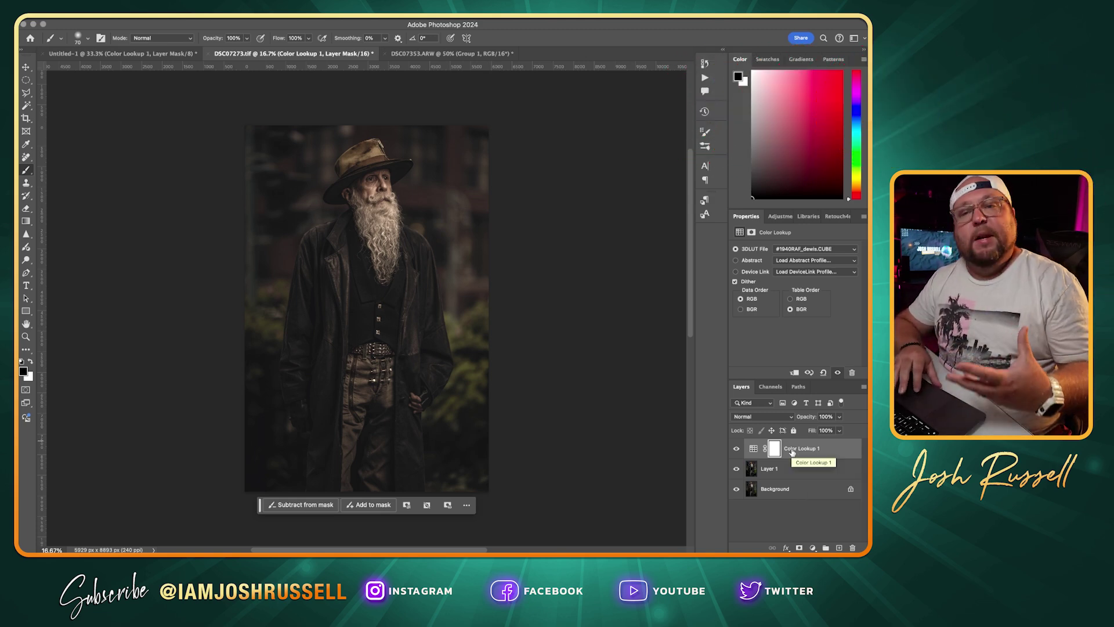
- Put the Color Lookup layer into a new group named Color and toggle the group's visibility to compare the effect
{"action": "left_click", "coordinate": [864, 387]}
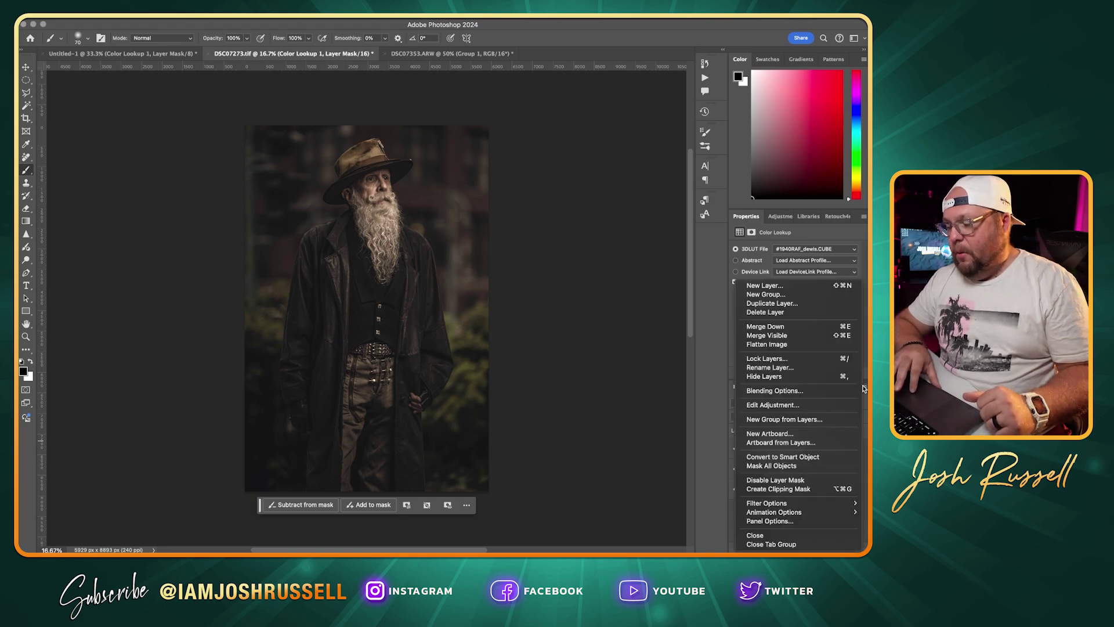
{"action": "left_click", "coordinate": [786, 426]}
{"action": "type", "text": "Color"}
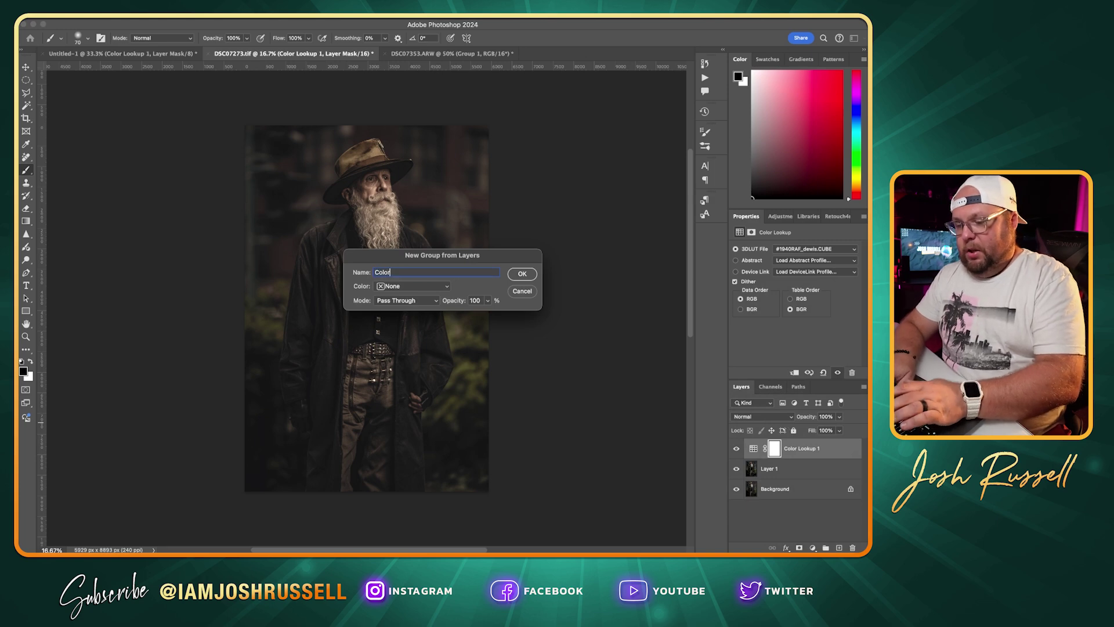
{"action": "key", "text": "Return"}
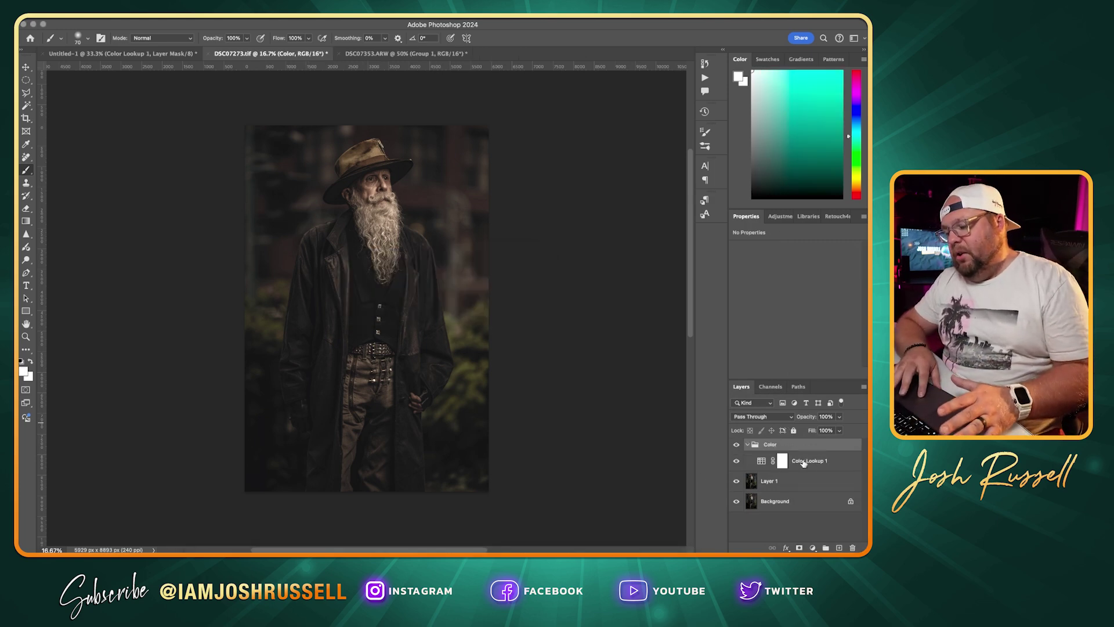
{"action": "left_click", "coordinate": [736, 445]}
{"action": "left_click", "coordinate": [736, 445]}
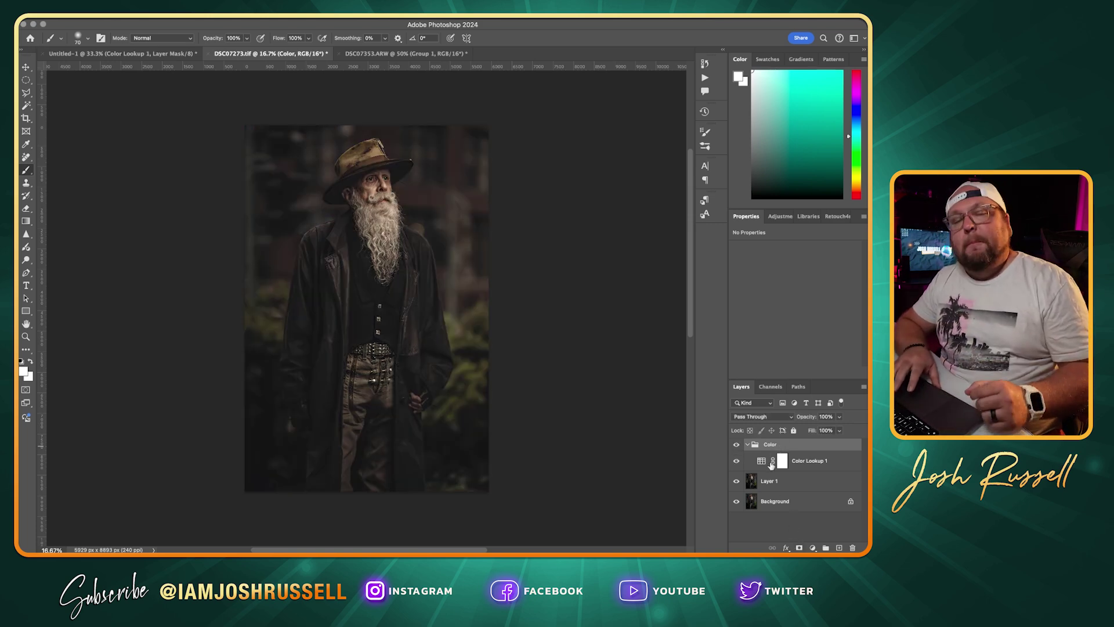
- Add a layer mask to the Color group and paint black over the man's face with a 175 px brush
{"action": "left_click", "coordinate": [800, 548]}
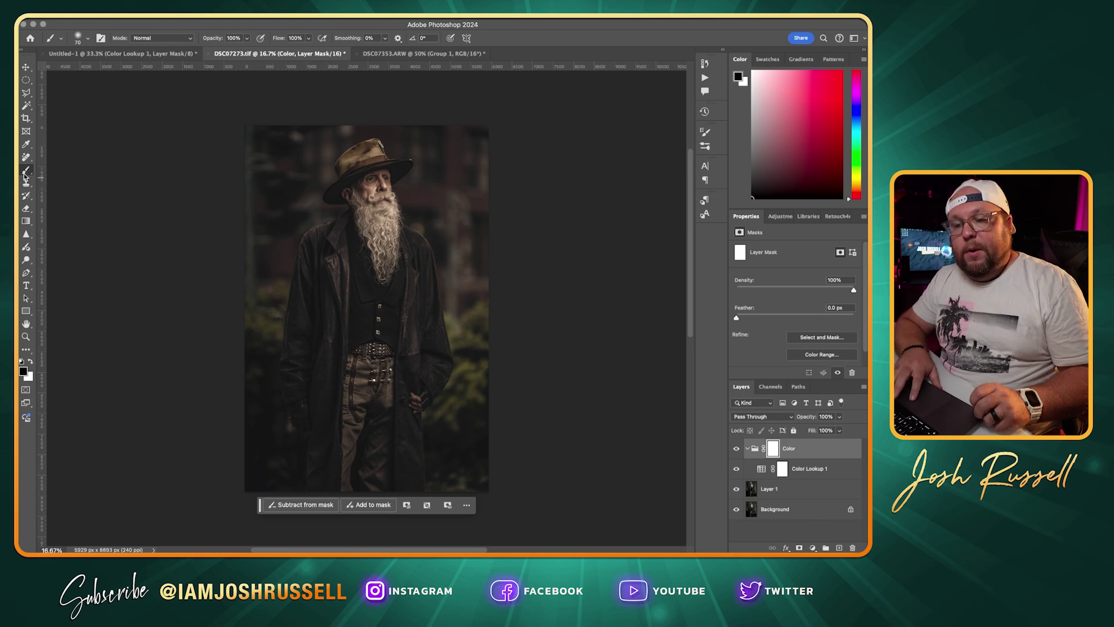
{"action": "key", "text": "super+equal"}
{"action": "key", "text": "super+equal"}
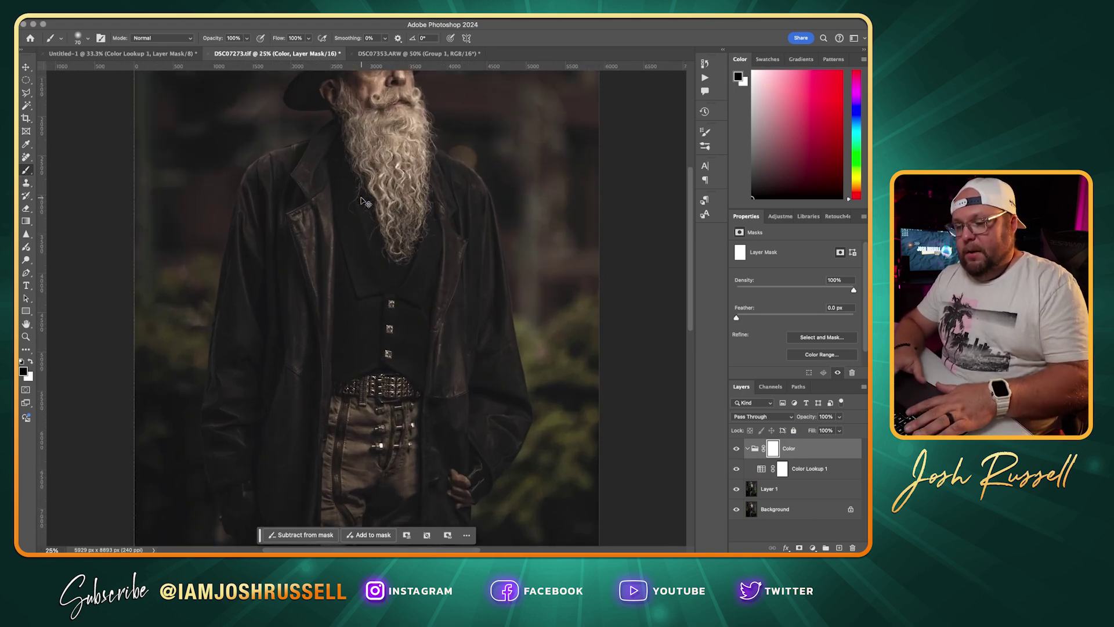
{"action": "key", "text": "super+equal"}
{"action": "left_click_drag", "start_coordinate": [370, 159], "coordinate": [340, 477]}
{"action": "key", "text": "bracketright"}
{"action": "key", "text": "bracketright"}
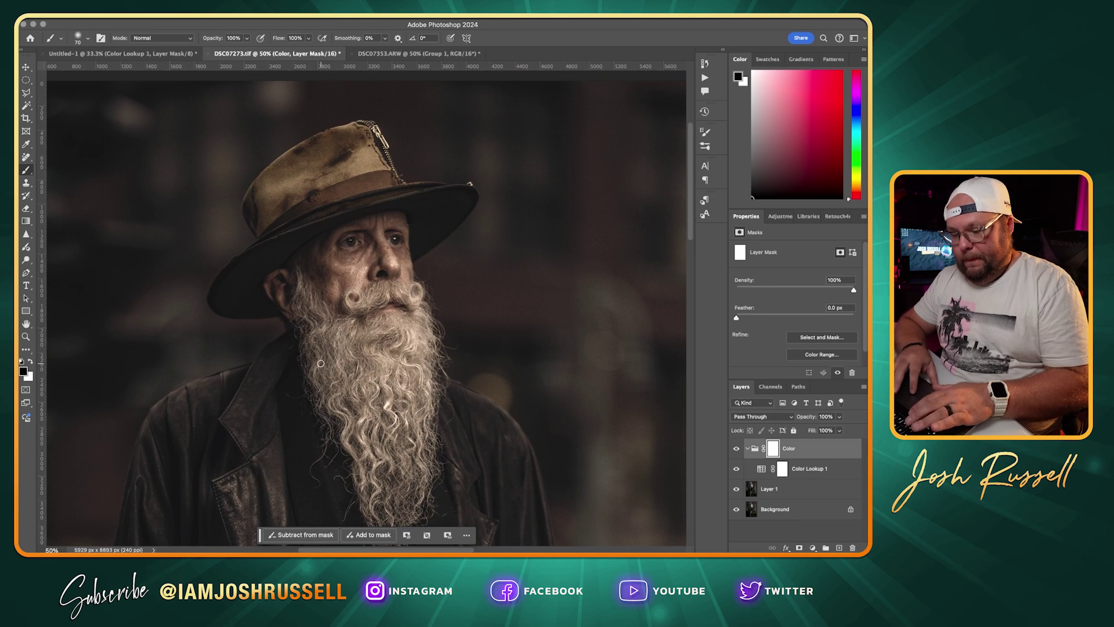
{"action": "key", "text": "bracketright"}
{"action": "key", "text": "bracketright"}
{"action": "key", "text": "bracketright"}
{"action": "key", "text": "bracketright"}
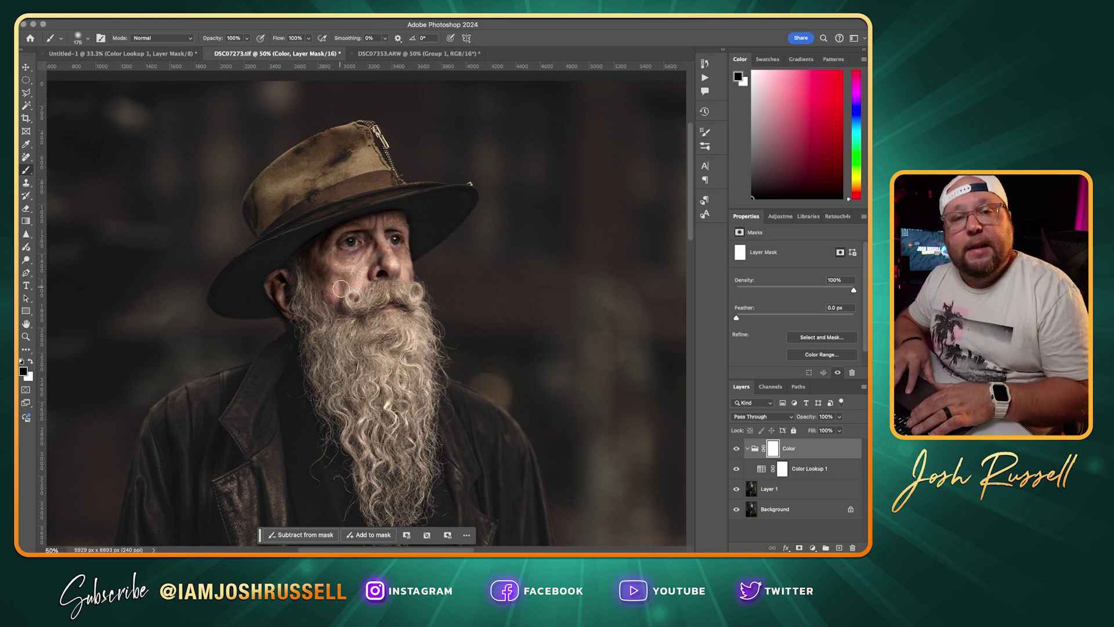
{"action": "mouse_move", "coordinate": [402, 271]}
{"action": "left_mouse_down"}
{"action": "mouse_move", "coordinate": [387, 245]}
{"action": "mouse_move", "coordinate": [339, 254]}
{"action": "mouse_move", "coordinate": [391, 307]}
{"action": "mouse_move", "coordinate": [359, 171]}
{"action": "left_mouse_up"}
- Paint black over the man's hand on the Color group's mask with a smaller 125 px brush
{"action": "scroll", "coordinate": [360, 172], "scroll_direction": "down", "scroll_amount": 10}
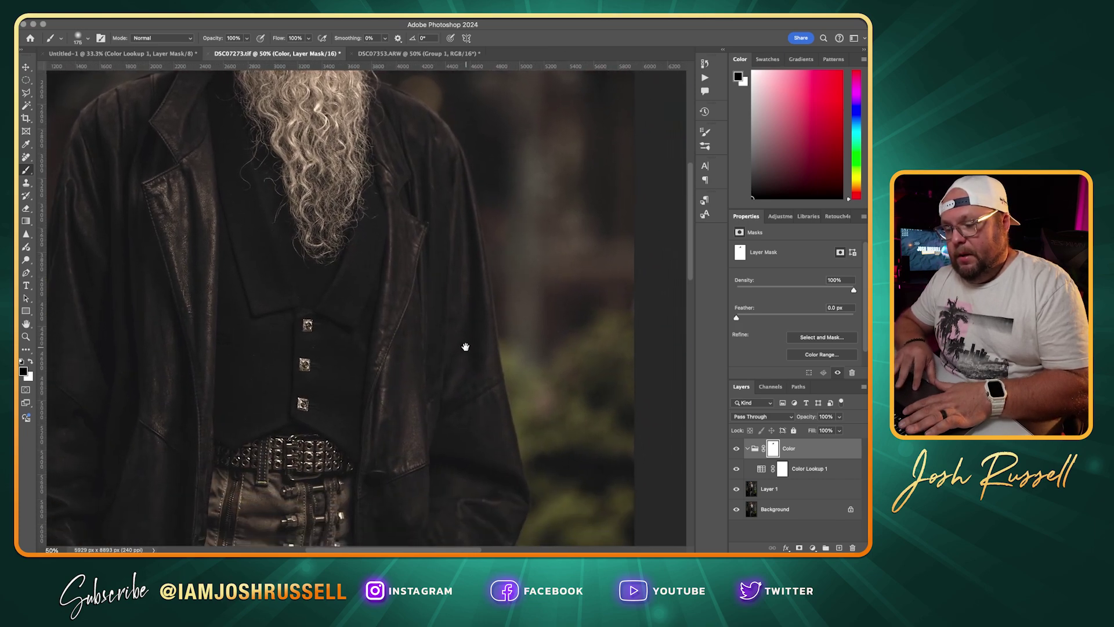
{"action": "key", "text": "bracketleft"}
{"action": "key", "text": "bracketleft"}
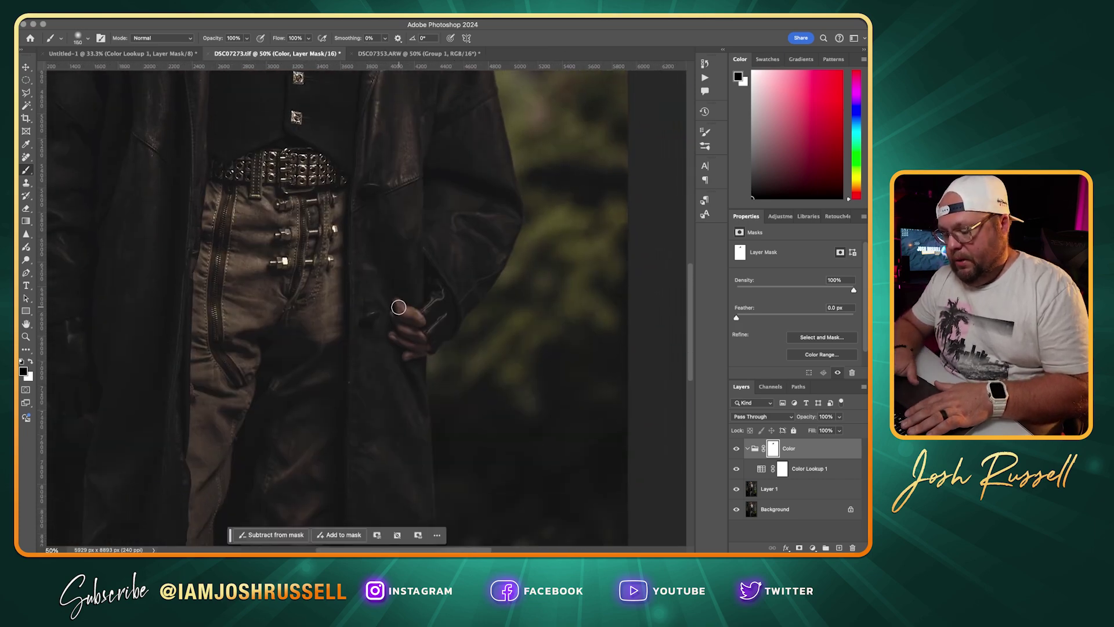
{"action": "key", "text": "super+minus"}
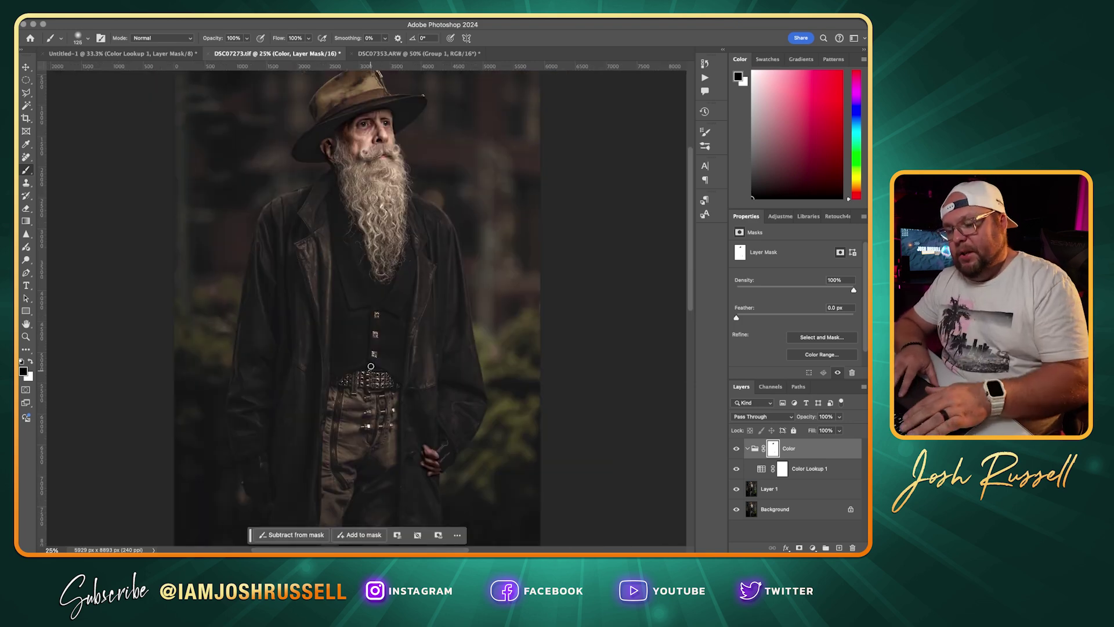
- Try the Color group mask at 0% density, then set its density to 67%
{"action": "key", "text": "super+minus"}
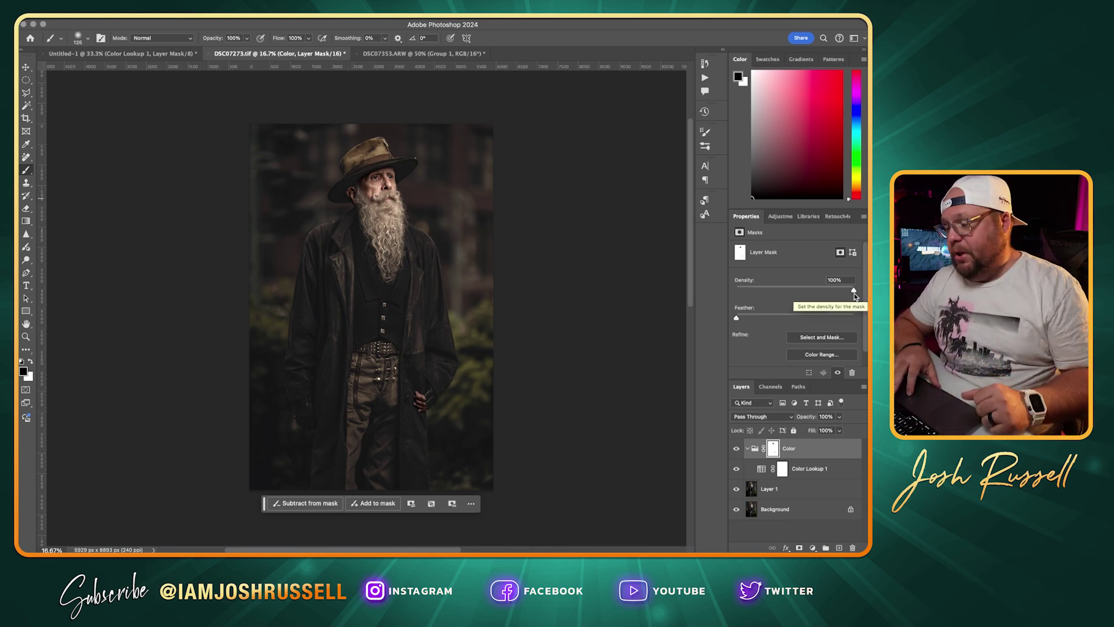
{"action": "left_click_drag", "start_coordinate": [854, 290], "coordinate": [695, 288]}
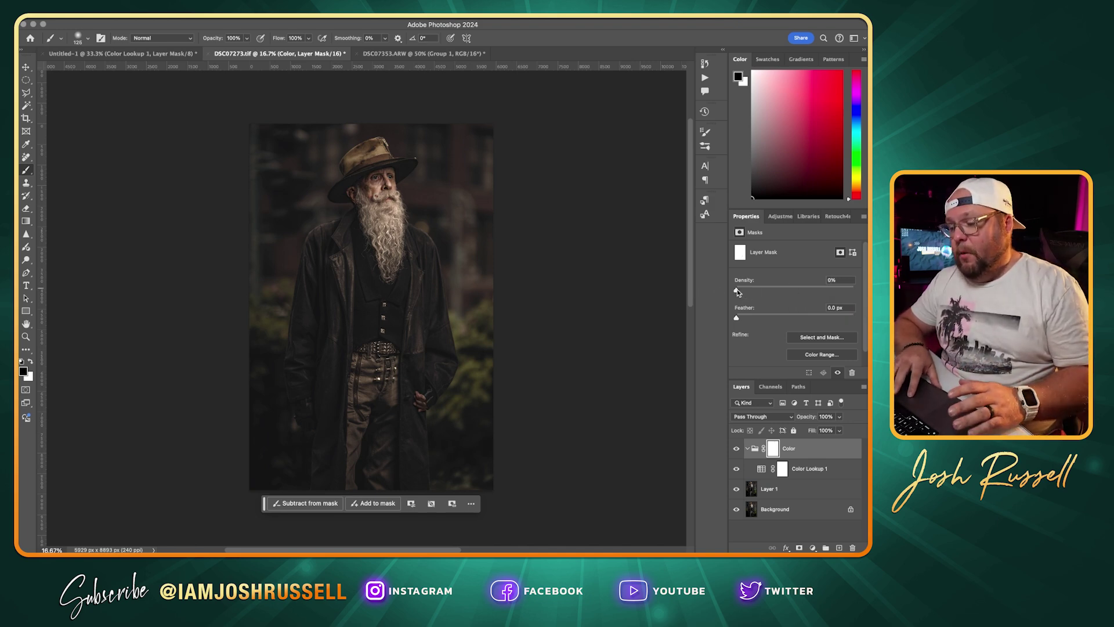
{"action": "left_click_drag", "start_coordinate": [736, 289], "coordinate": [815, 294]}
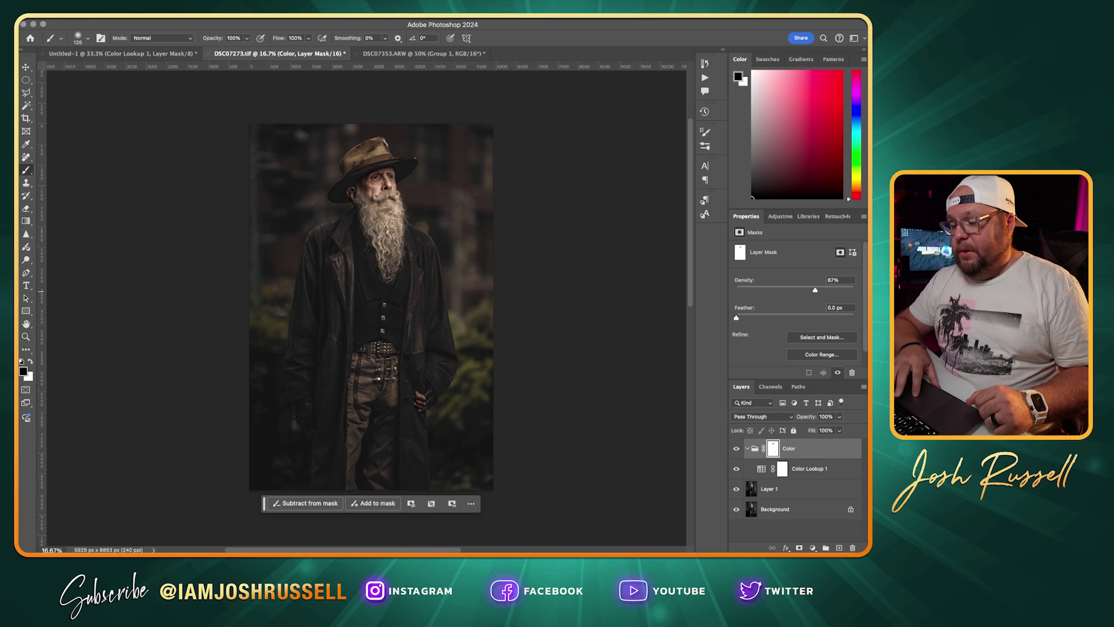
- Add a second Color Lookup adjustment inside the Color group, try #HomeGuard_dewis.CUBE, and load the #Nathan_dewis.CUBE LUT
{"action": "left_click", "coordinate": [779, 215]}
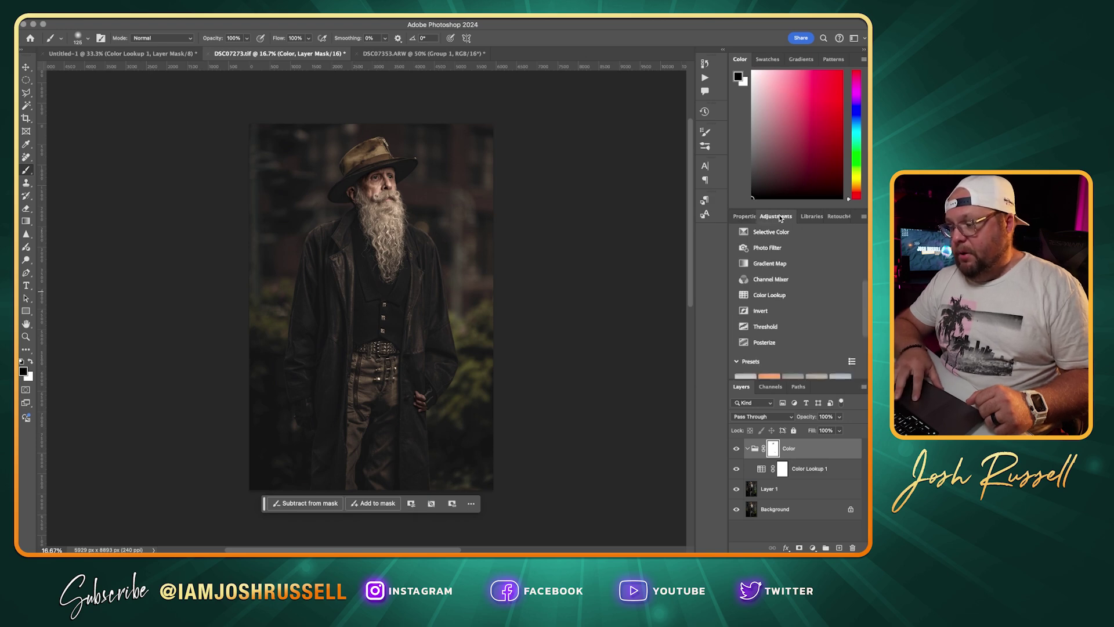
{"action": "left_click", "coordinate": [769, 295]}
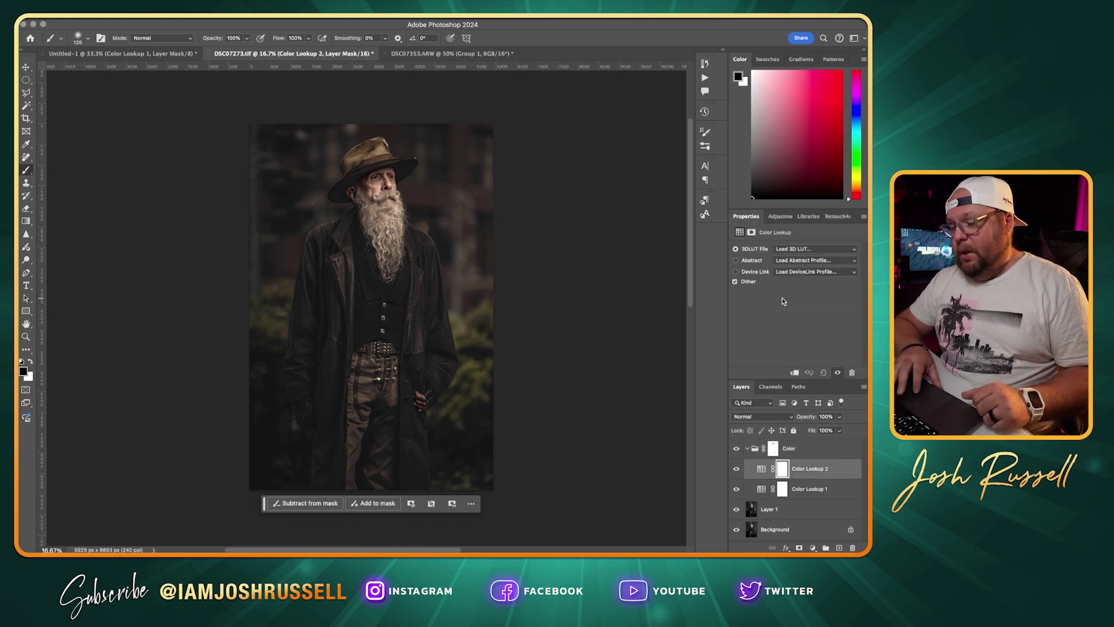
{"action": "left_click", "coordinate": [803, 253]}
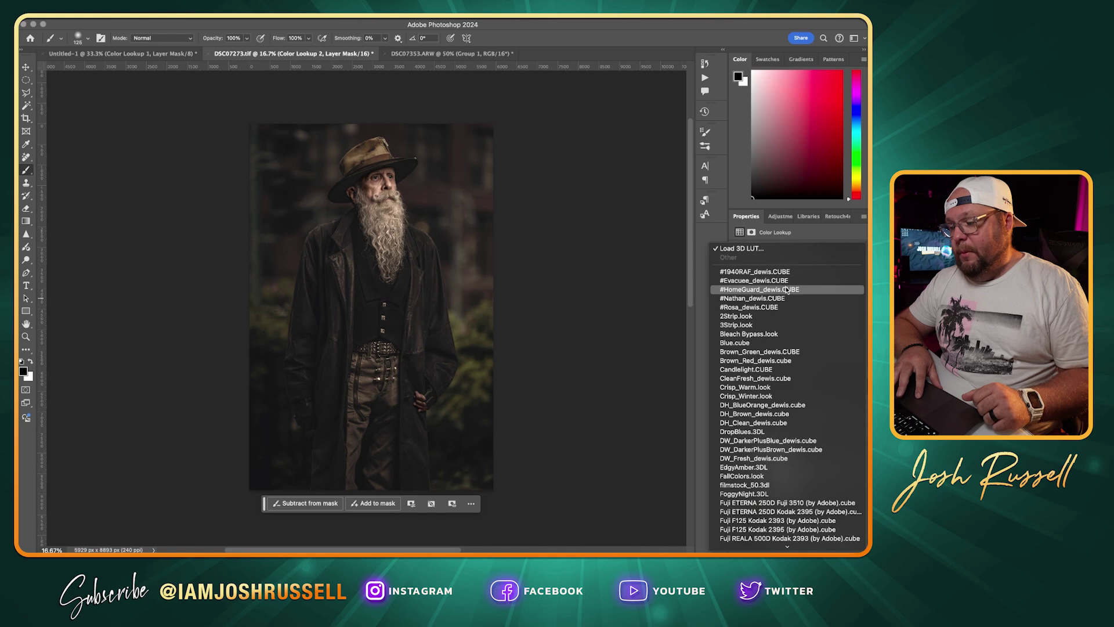
{"action": "left_click", "coordinate": [786, 290]}
{"action": "left_click", "coordinate": [805, 250]}
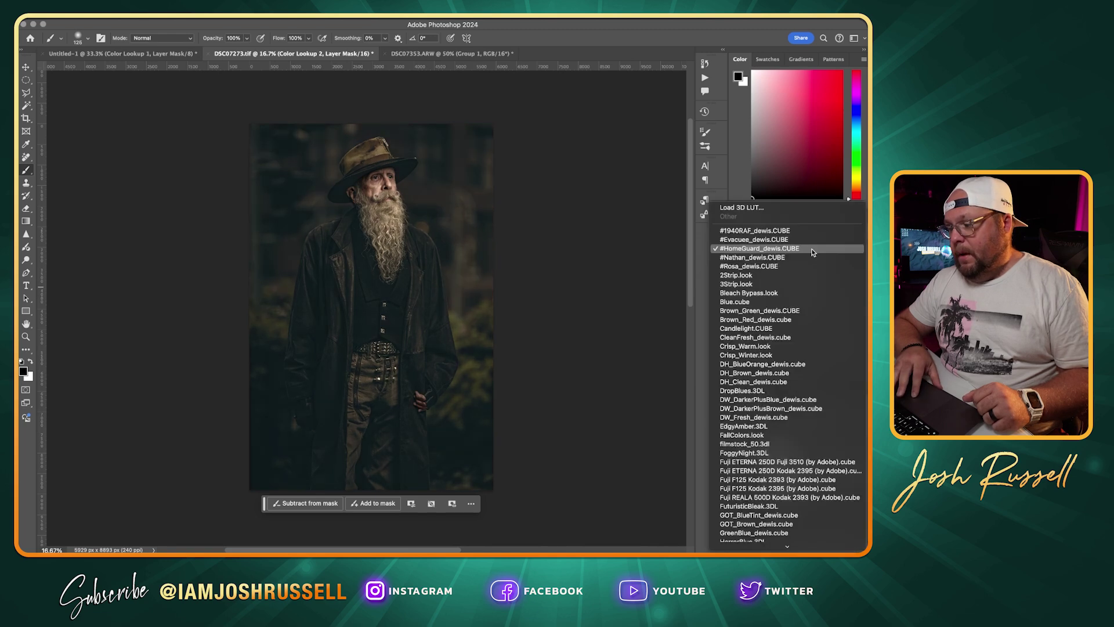
{"action": "left_click", "coordinate": [806, 257]}
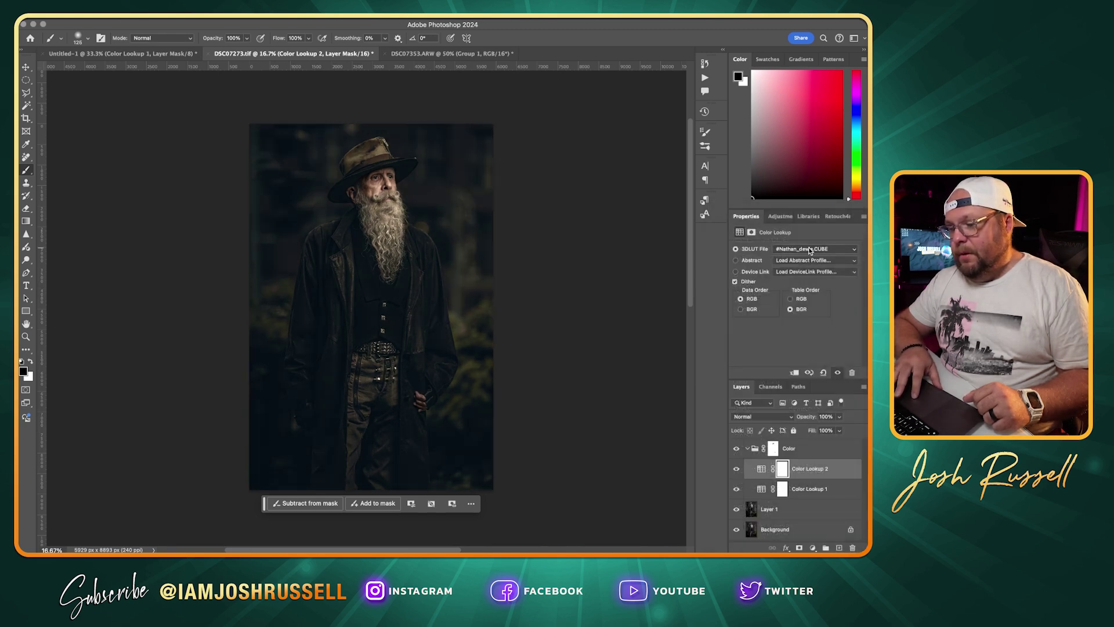
{"action": "left_click", "coordinate": [810, 250]}
{"action": "left_click", "coordinate": [800, 248]}
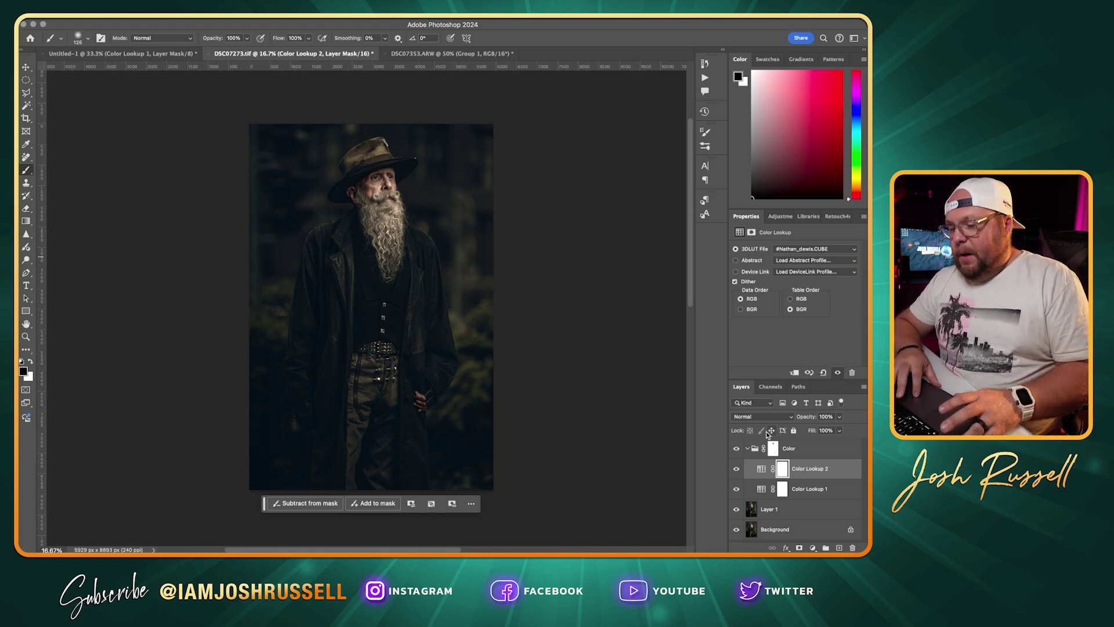
- Add a Gradient Map adjustment with the black-to-white gradient above the second Color Lookup inside the Color group
{"action": "left_click", "coordinate": [734, 449]}
{"action": "left_click", "coordinate": [735, 449]}
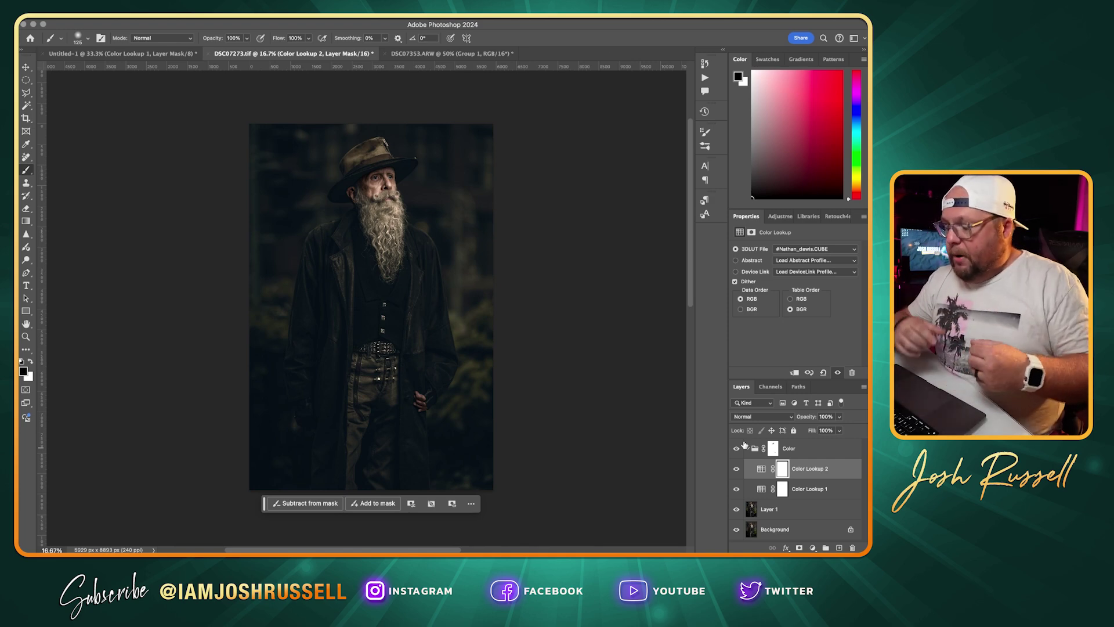
{"action": "left_click", "coordinate": [778, 216]}
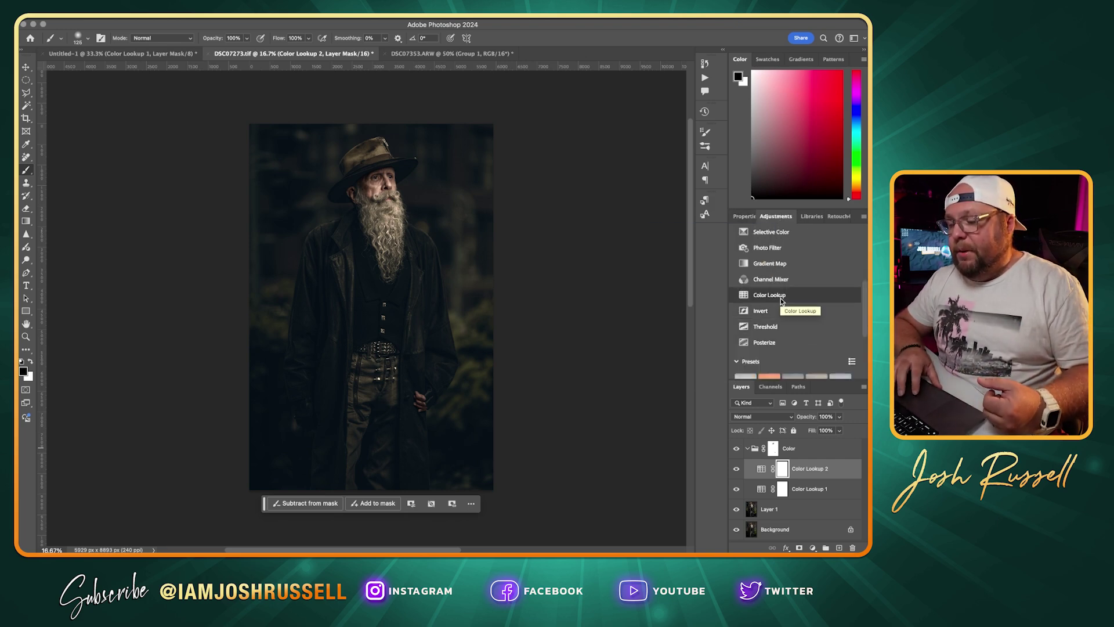
{"action": "left_click", "coordinate": [770, 264]}
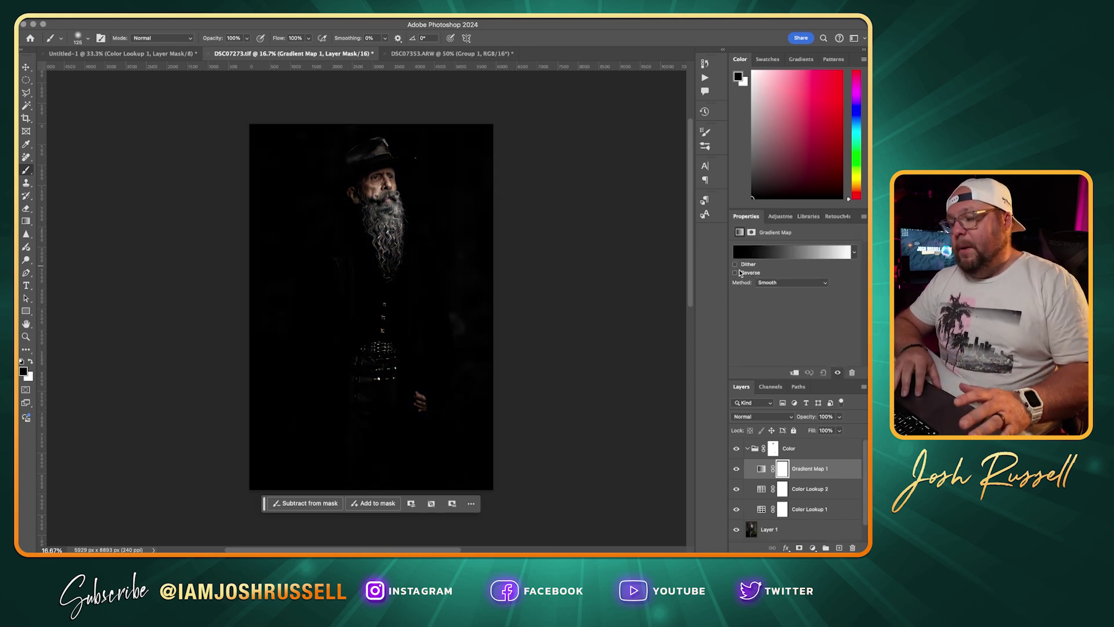
{"action": "left_click", "coordinate": [855, 251]}
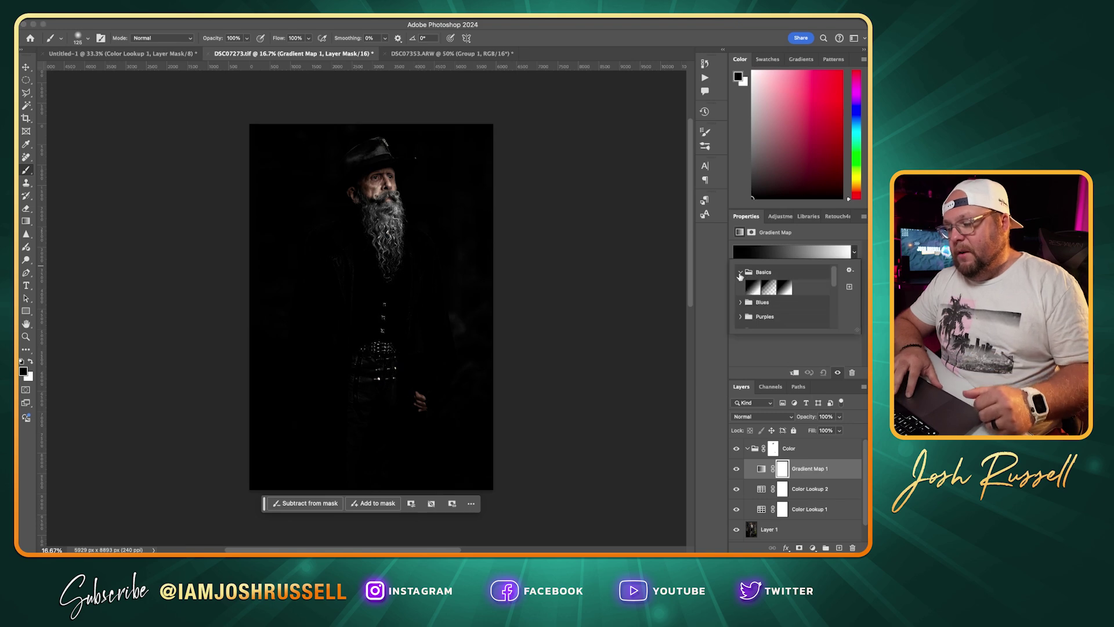
{"action": "left_click", "coordinate": [853, 254]}
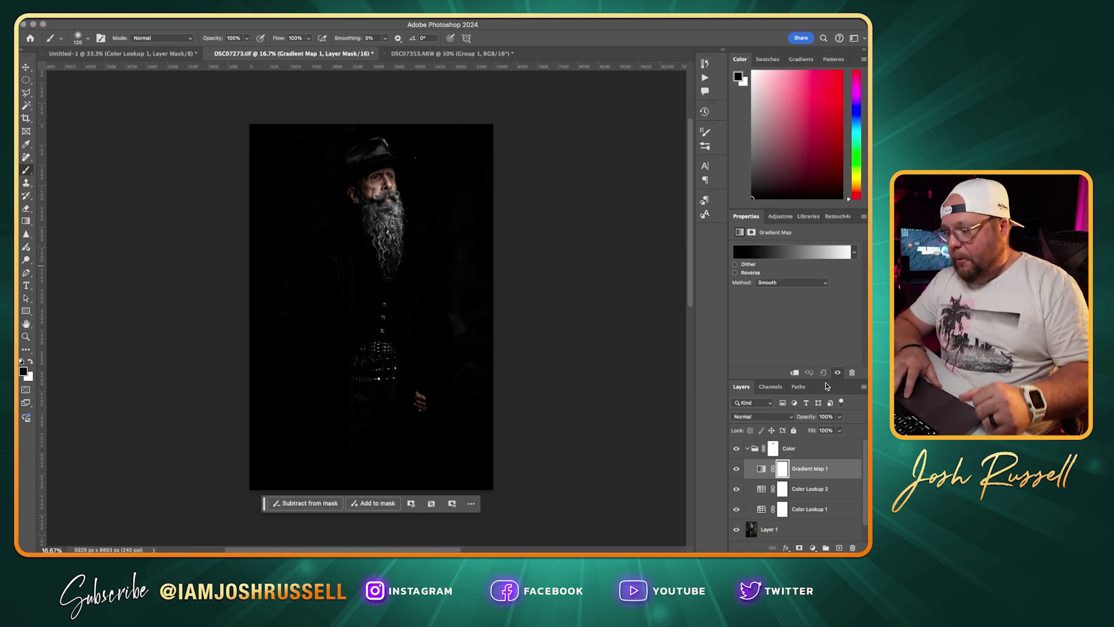
- Set the Gradient Map layer's blend mode to Darker Color and compare the image with the Color group hidden and shown
{"action": "left_click", "coordinate": [791, 417]}
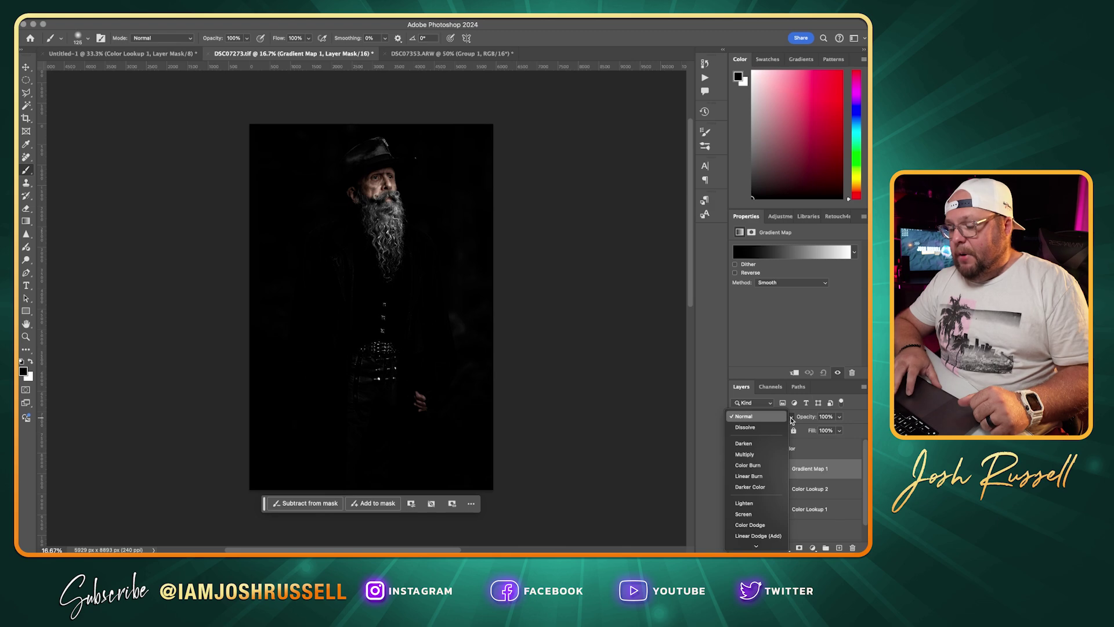
{"action": "left_click", "coordinate": [791, 418]}
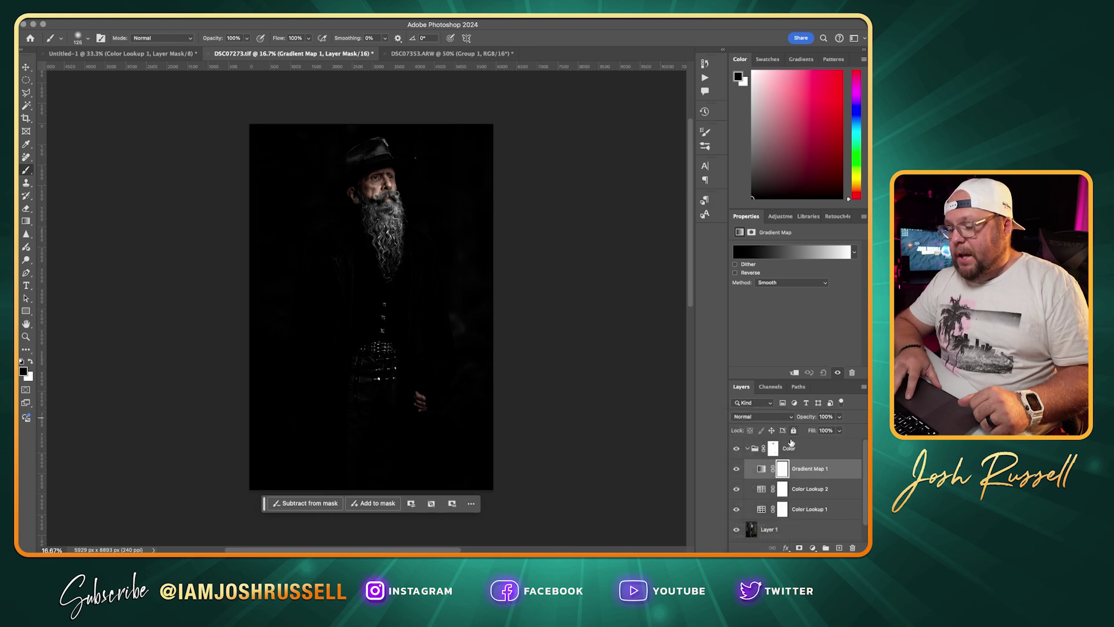
{"action": "left_click", "coordinate": [791, 418]}
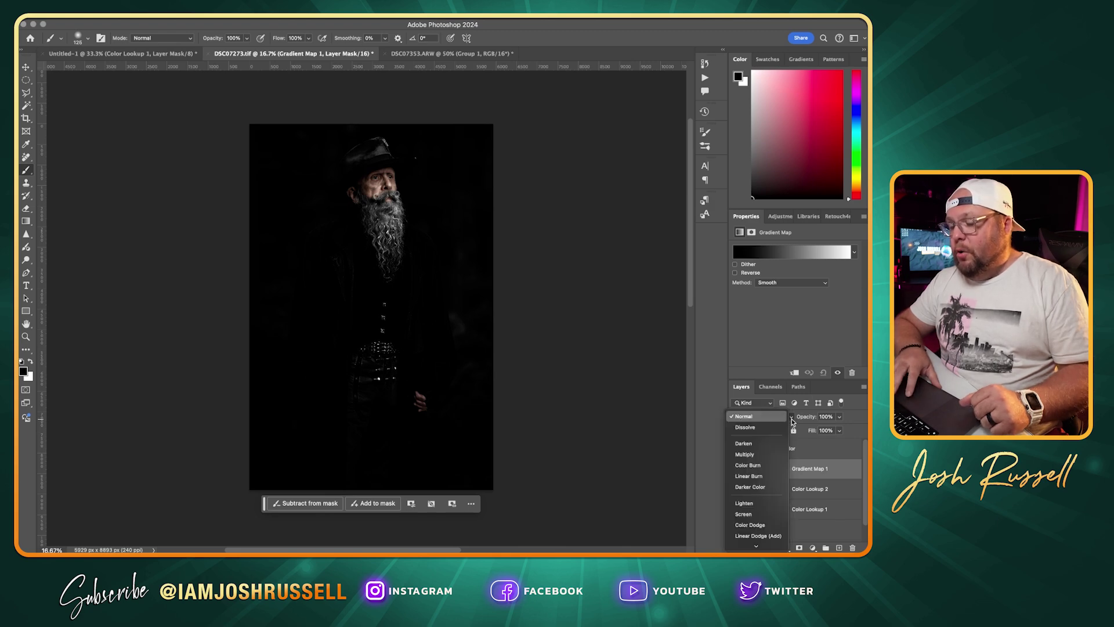
{"action": "left_click", "coordinate": [750, 487]}
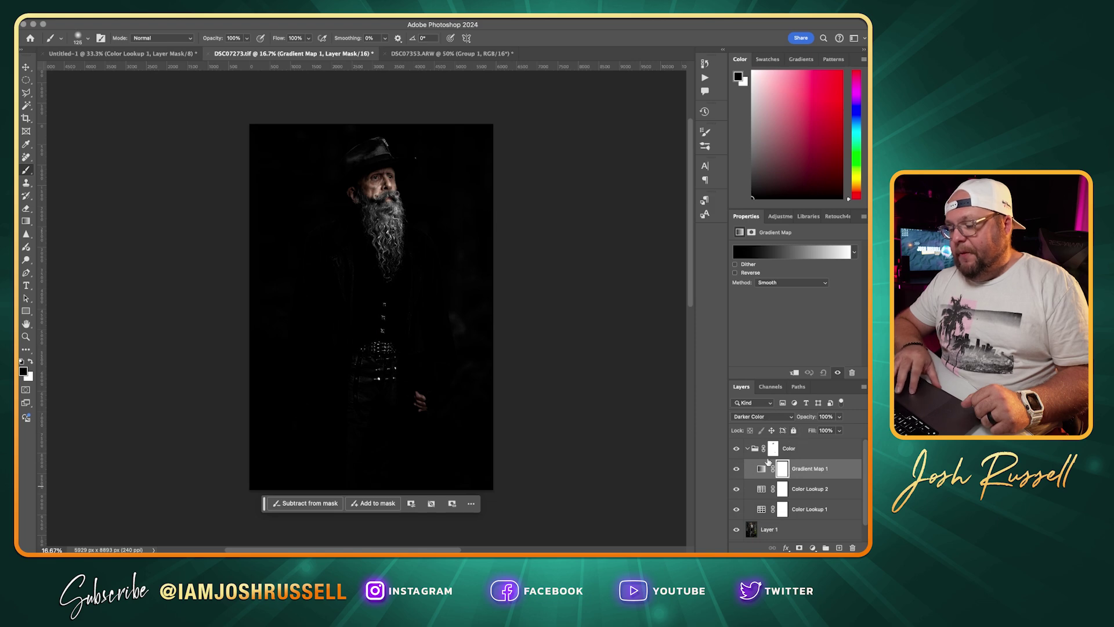
{"action": "left_click", "coordinate": [736, 449]}
{"action": "left_click", "coordinate": [737, 449]}
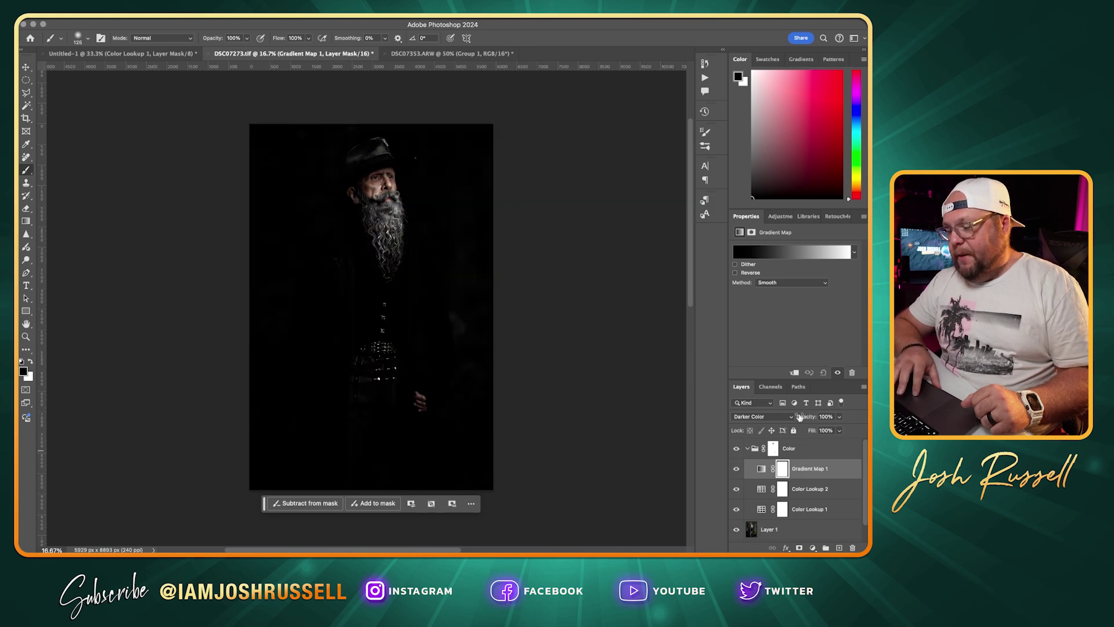
- Lower the Gradient Map layer's opacity to 37% and compare the image with and without it
{"action": "left_click", "coordinate": [840, 417]}
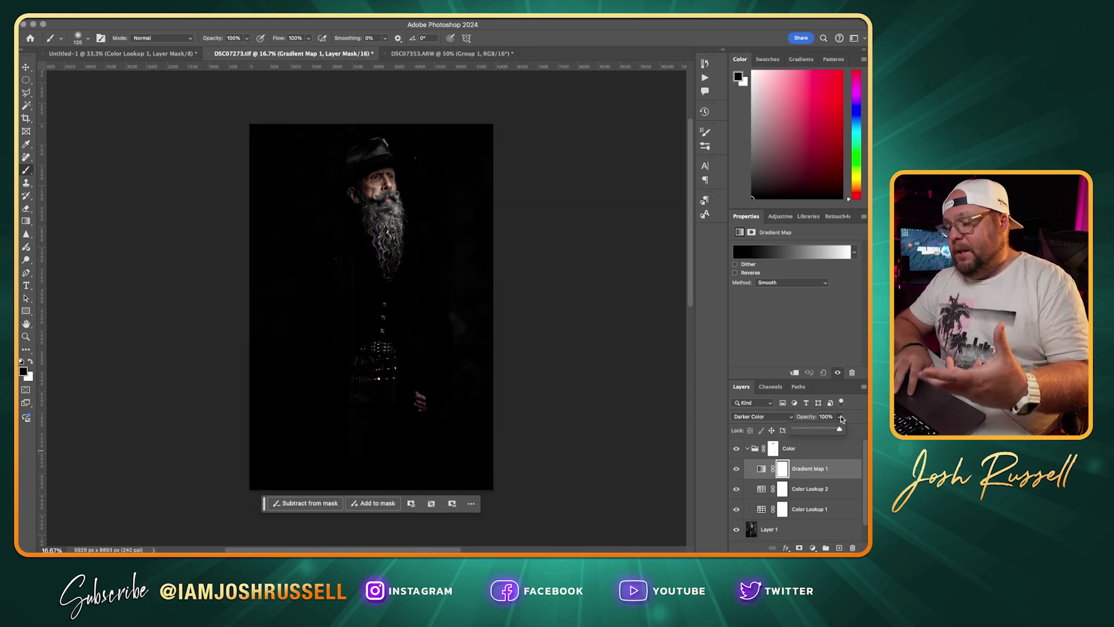
{"action": "left_click_drag", "start_coordinate": [840, 427], "coordinate": [809, 427]}
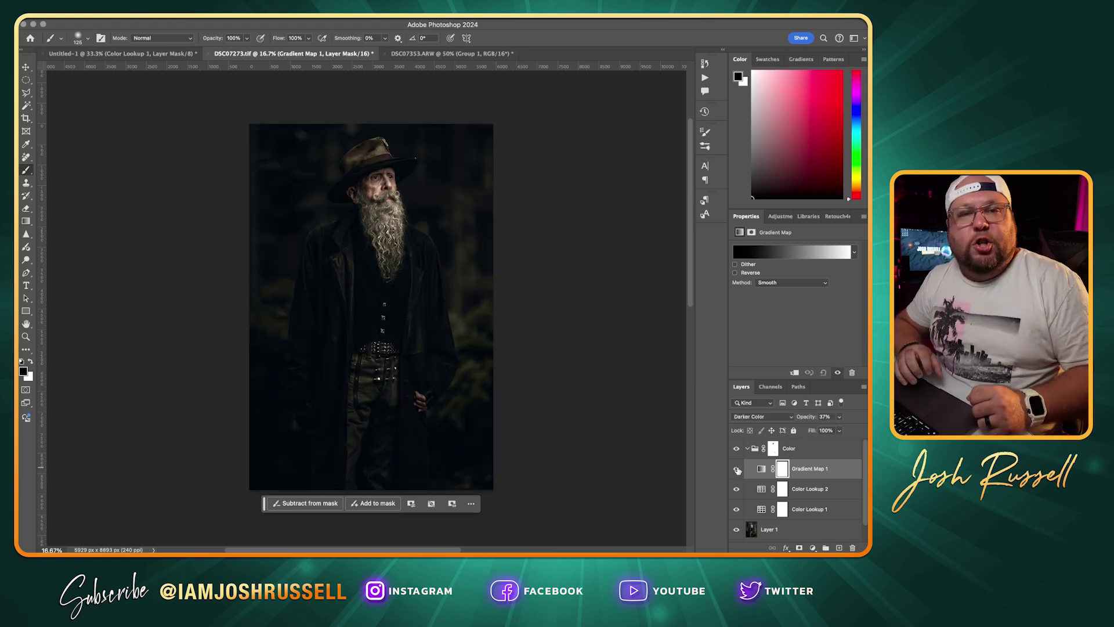
{"action": "left_click", "coordinate": [737, 470]}
{"action": "left_click", "coordinate": [737, 469]}
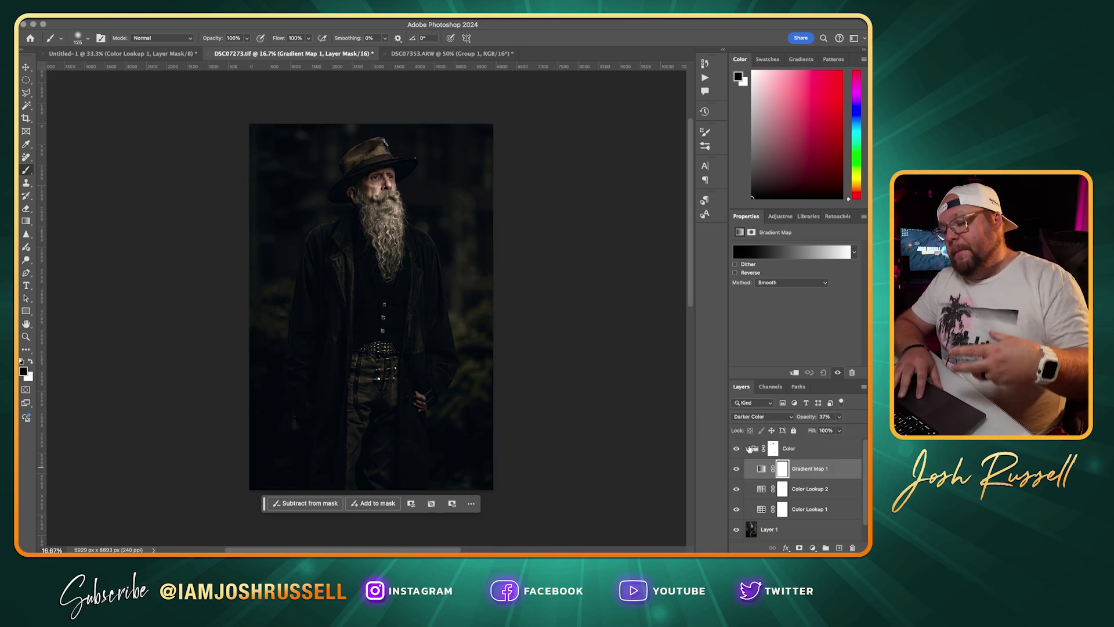
- Collapse the Color group and add a Curves adjustment layer above it
{"action": "left_click", "coordinate": [747, 448]}
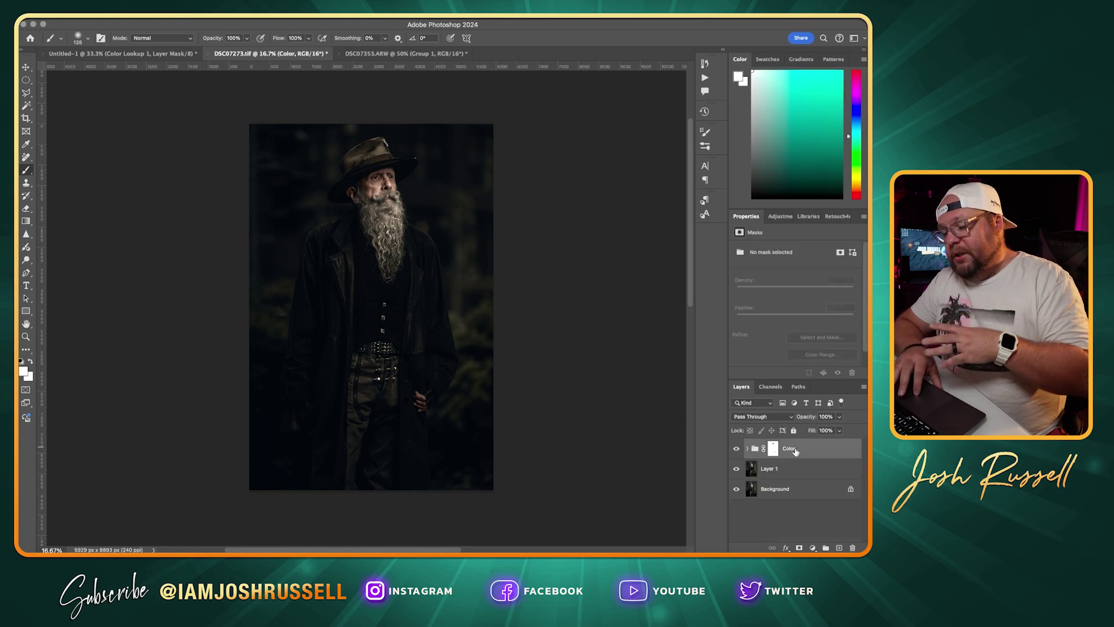
{"action": "left_click", "coordinate": [776, 217]}
{"action": "scroll", "coordinate": [776, 276], "scroll_direction": "down", "scroll_amount": 3}
{"action": "scroll", "coordinate": [776, 277], "scroll_direction": "up", "scroll_amount": 2}
{"action": "left_click", "coordinate": [762, 286]}
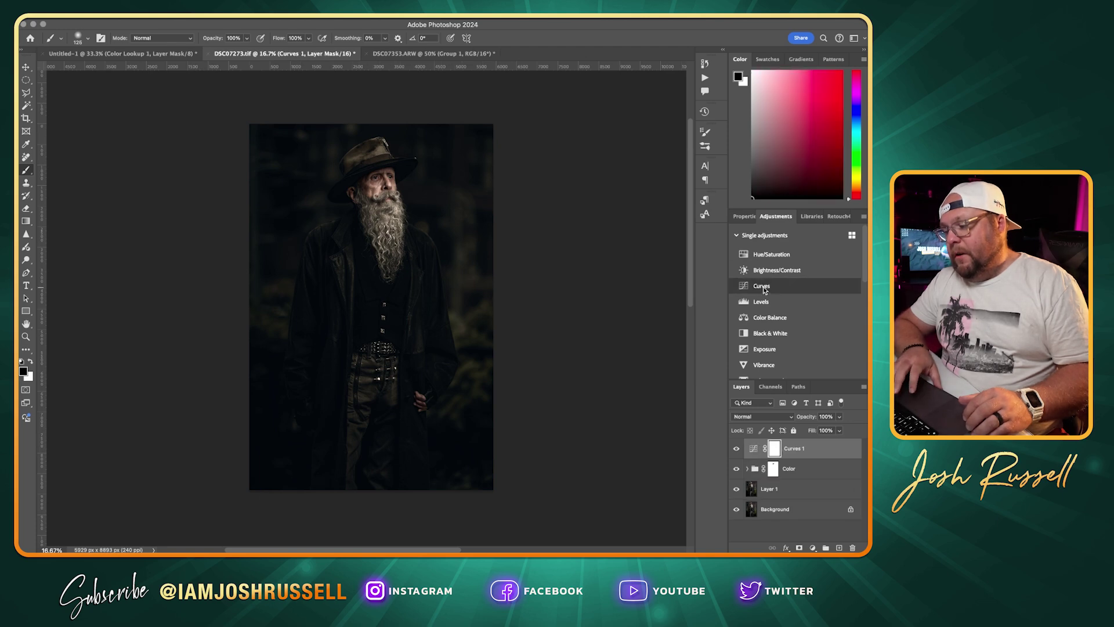
- Anchor the curve's shadows and highlights, raise the midpoint to input 124, output 131, and lift the black point to an output of about 5
{"action": "left_click", "coordinate": [807, 321]}
{"action": "left_click", "coordinate": [829, 297]}
{"action": "left_click_drag", "start_coordinate": [807, 321], "coordinate": [804, 320]}
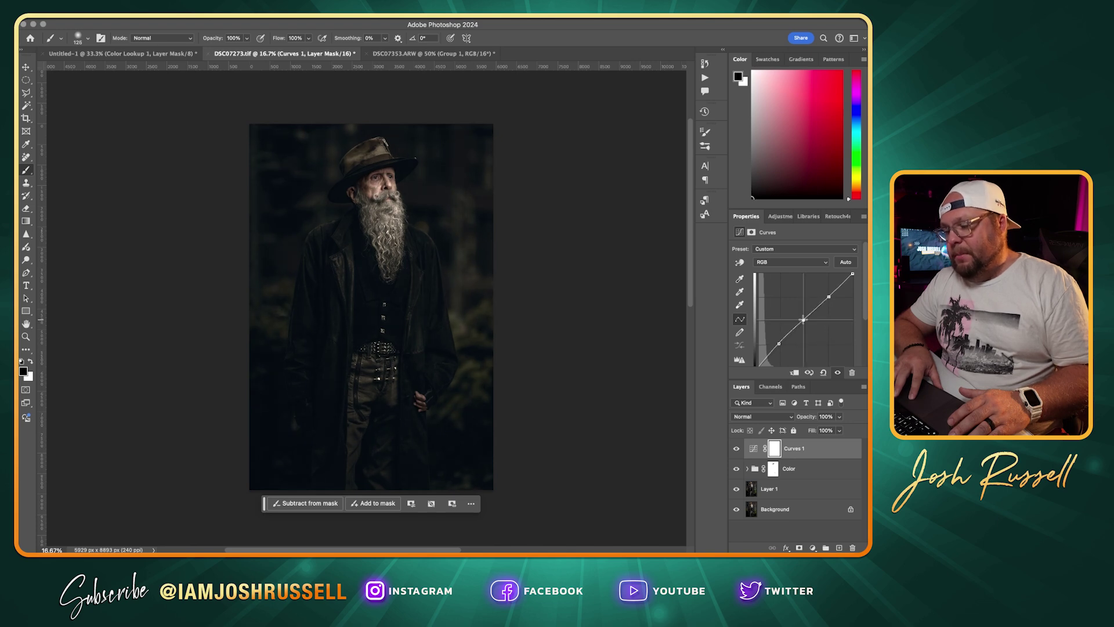
{"action": "scroll", "coordinate": [760, 354], "scroll_direction": "down", "scroll_amount": 4}
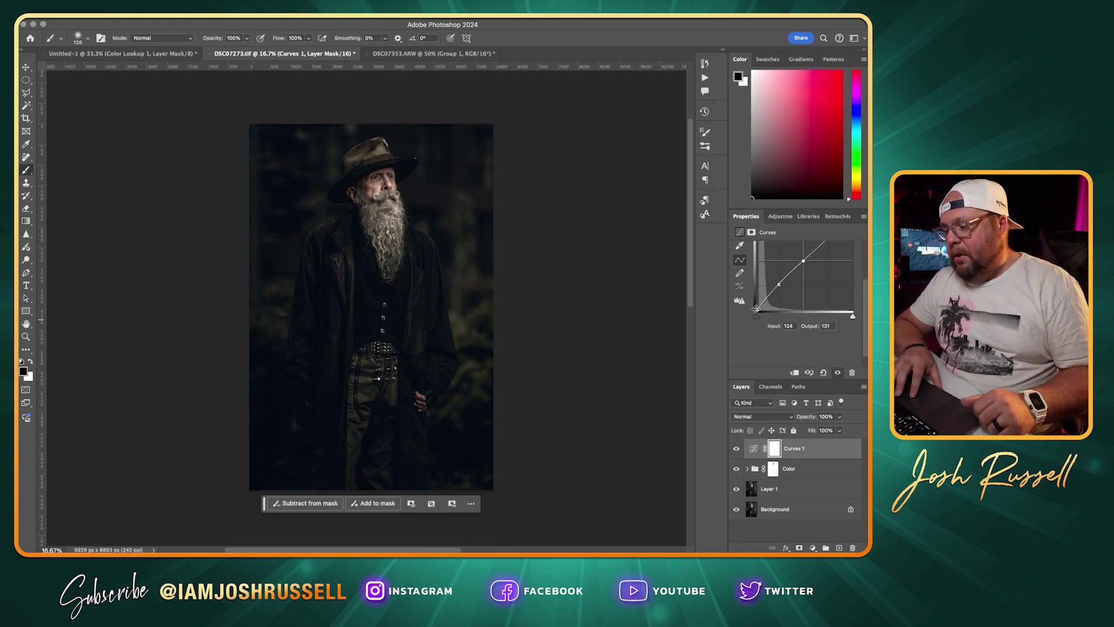
{"action": "left_click", "coordinate": [756, 309]}
{"action": "left_click_drag", "start_coordinate": [756, 309], "coordinate": [755, 306]}
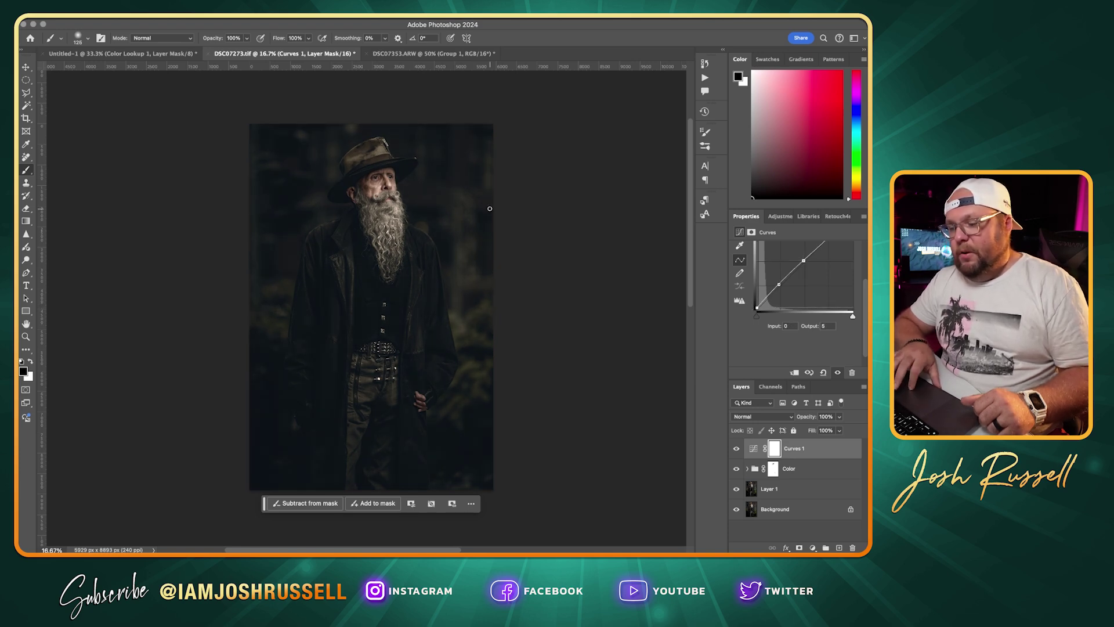
- Add a Vibrance adjustment layer above the Curves layer and set its vibrance to +64
{"action": "left_click", "coordinate": [777, 217]}
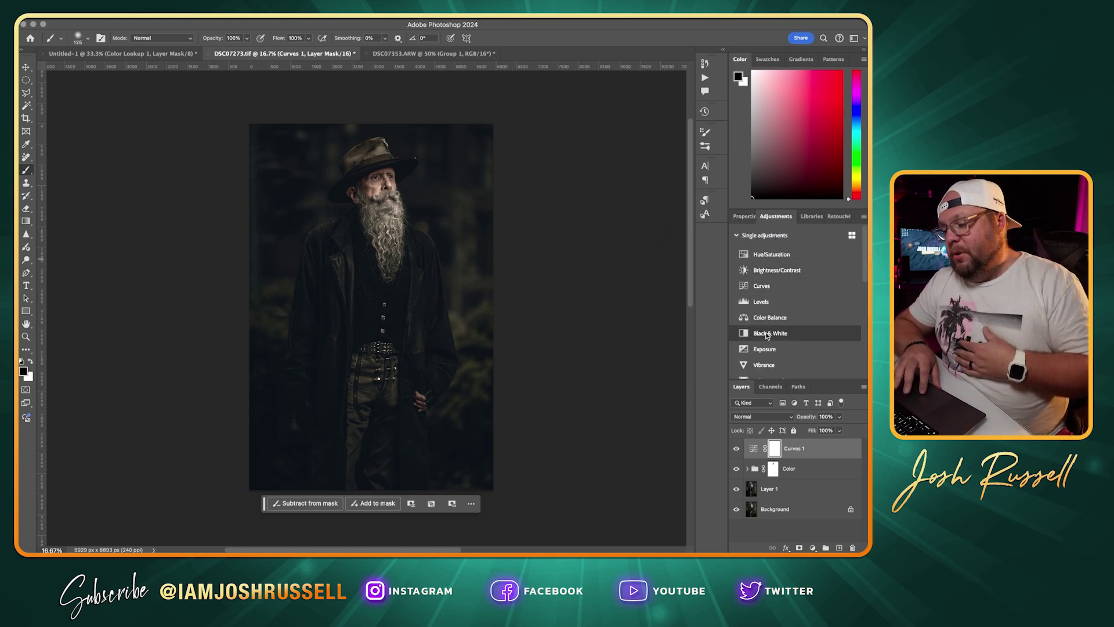
{"action": "left_click", "coordinate": [763, 365]}
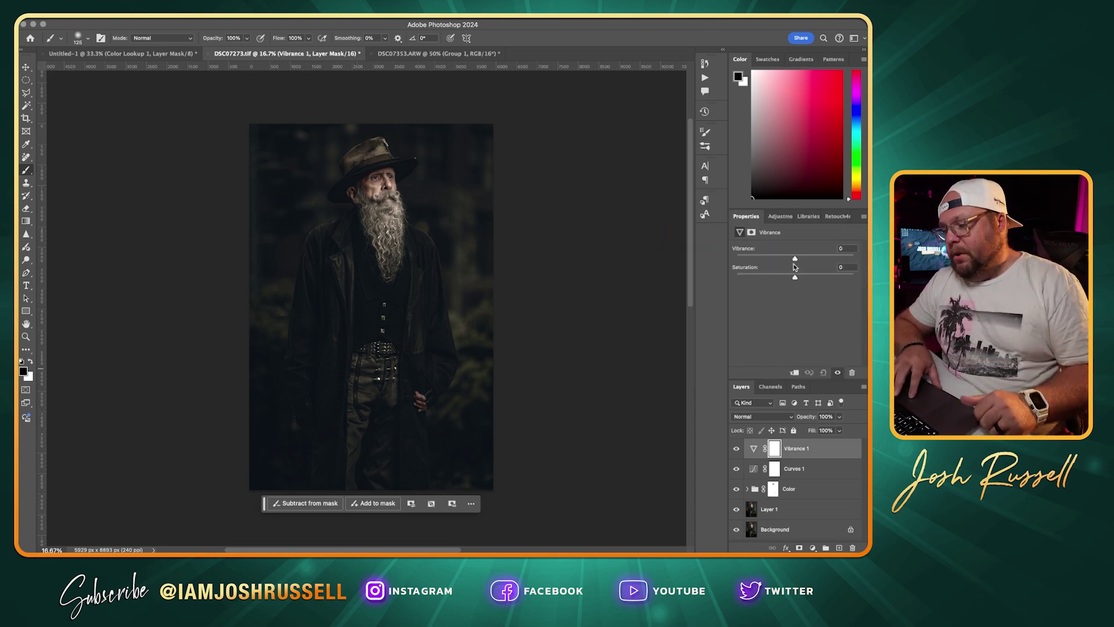
{"action": "left_click_drag", "start_coordinate": [808, 259], "coordinate": [832, 259]}
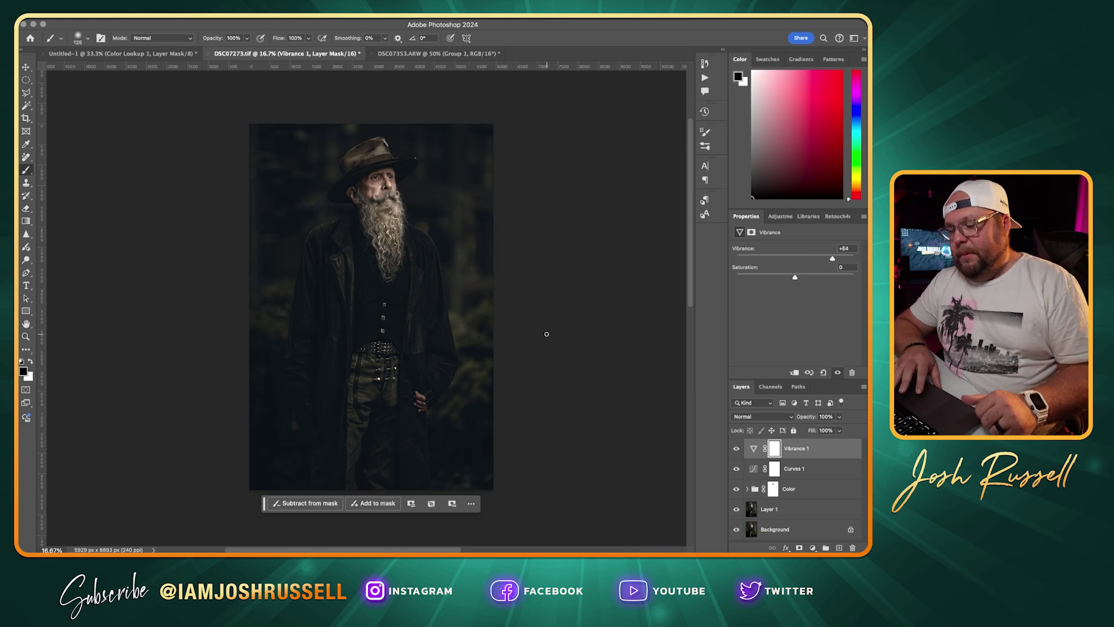
- Group all layers above the Background and hide and show the group to compare the image before and after grading
{"action": "left_click", "coordinate": [802, 509], "text": "shift"}
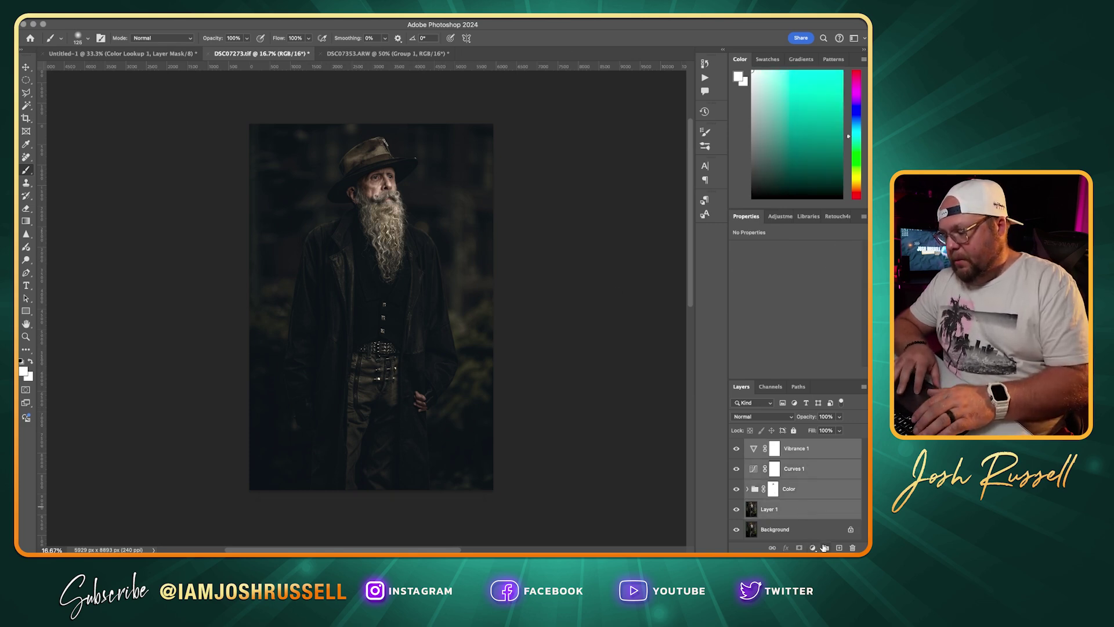
{"action": "left_click", "coordinate": [824, 548]}
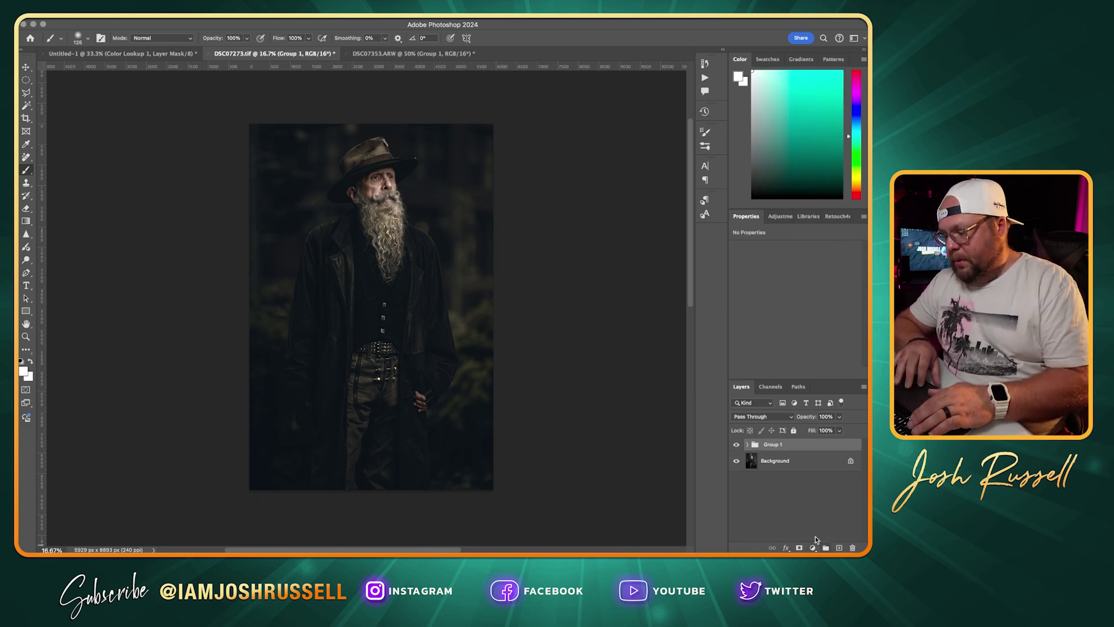
{"action": "left_click", "coordinate": [737, 445]}
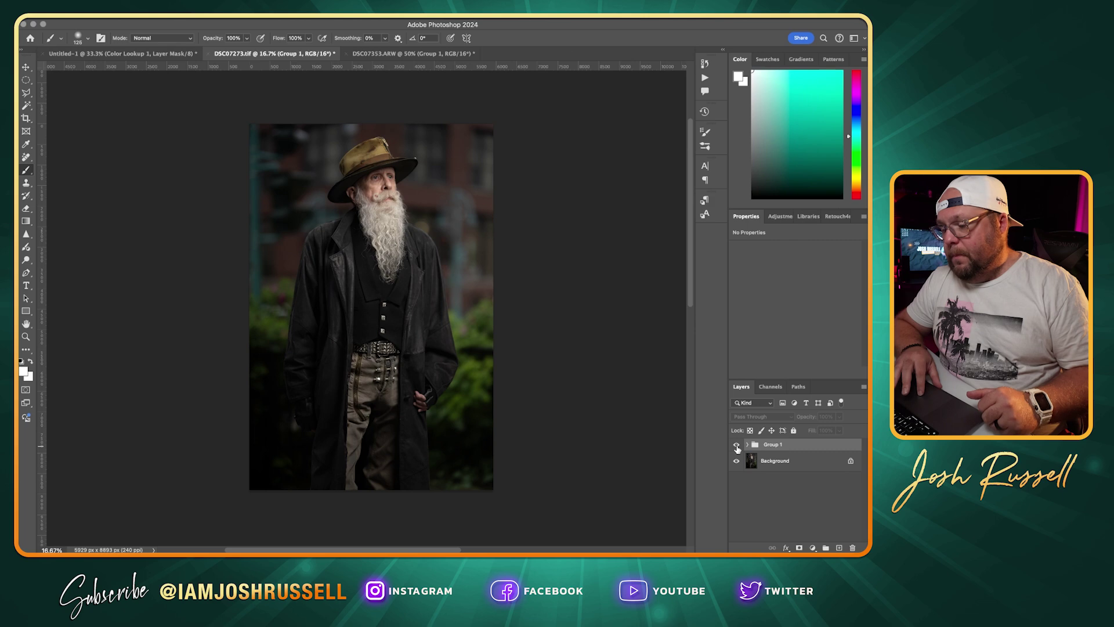
{"action": "left_click", "coordinate": [736, 445]}
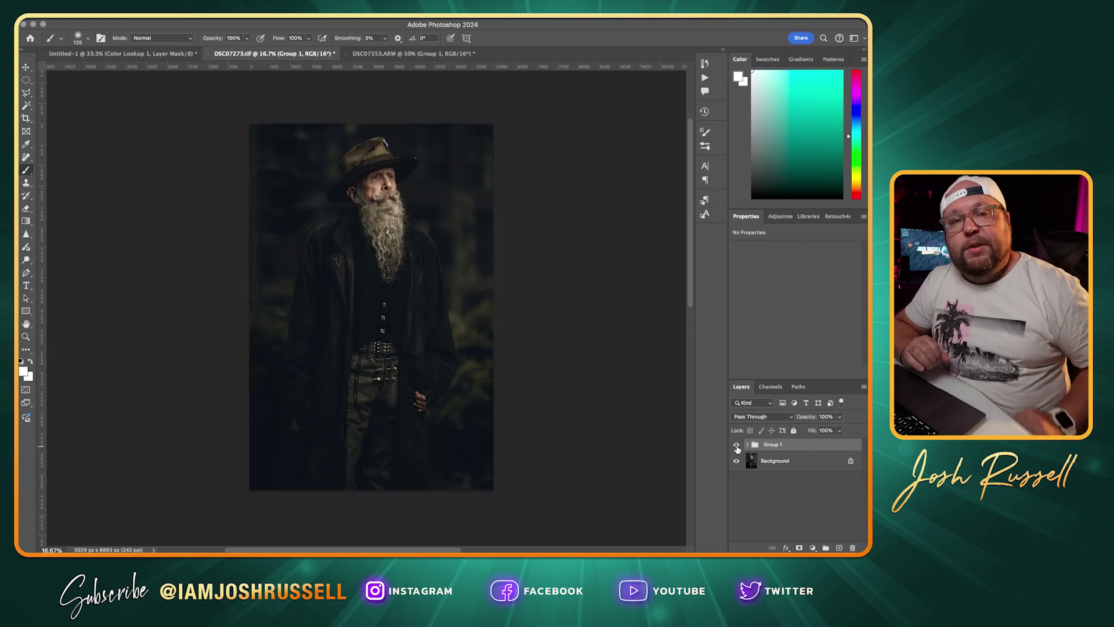